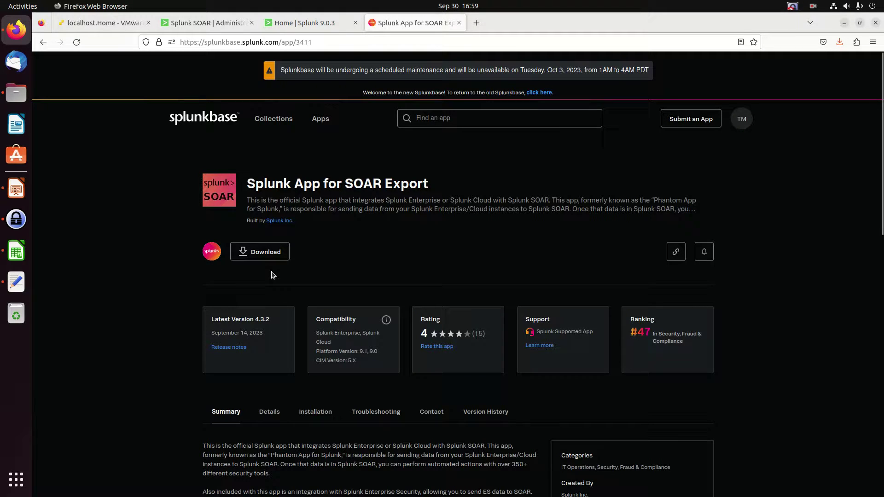
Close the SH_Dev user editor and go to the SOAR Users list under User Management.
click(313, 23)
click(208, 24)
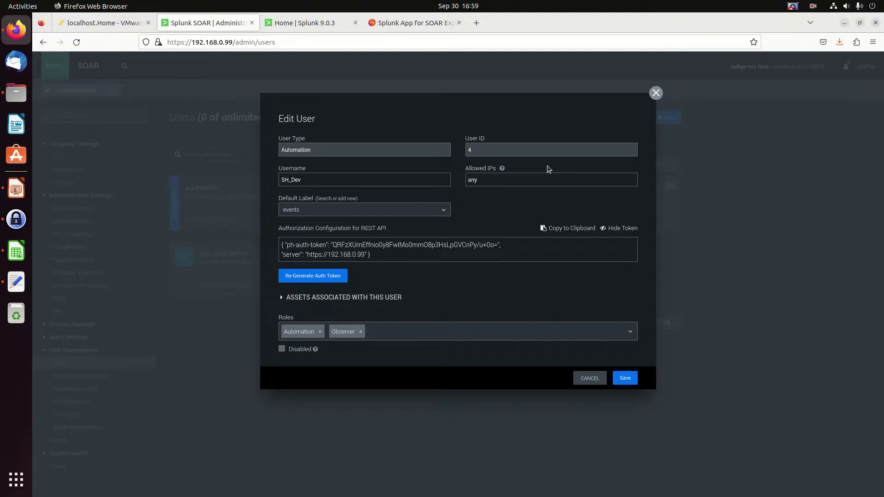
click(655, 93)
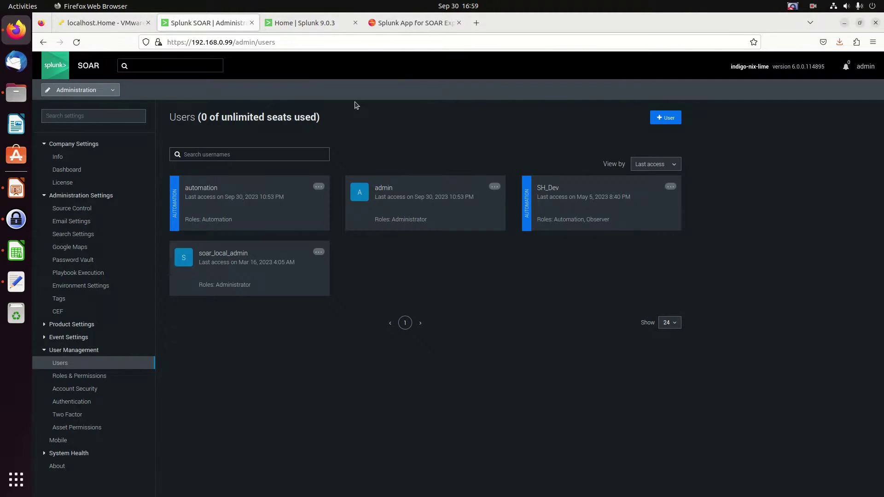
click(91, 89)
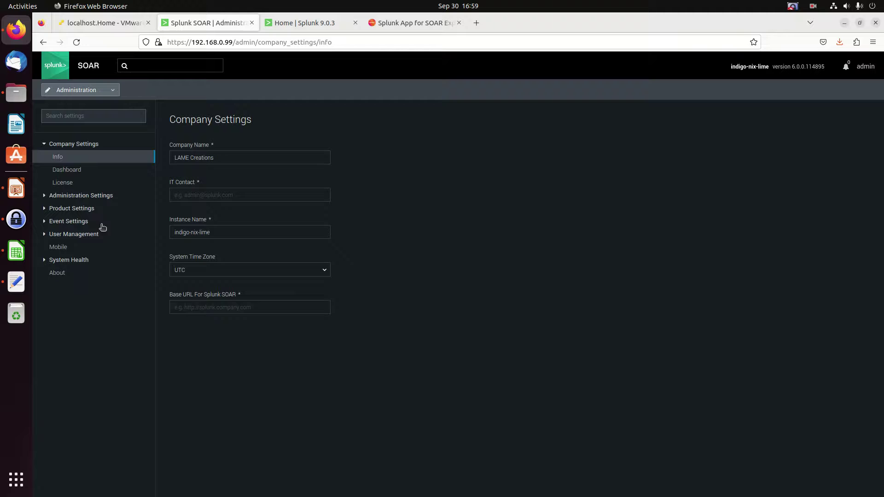
click(74, 234)
click(142, 247)
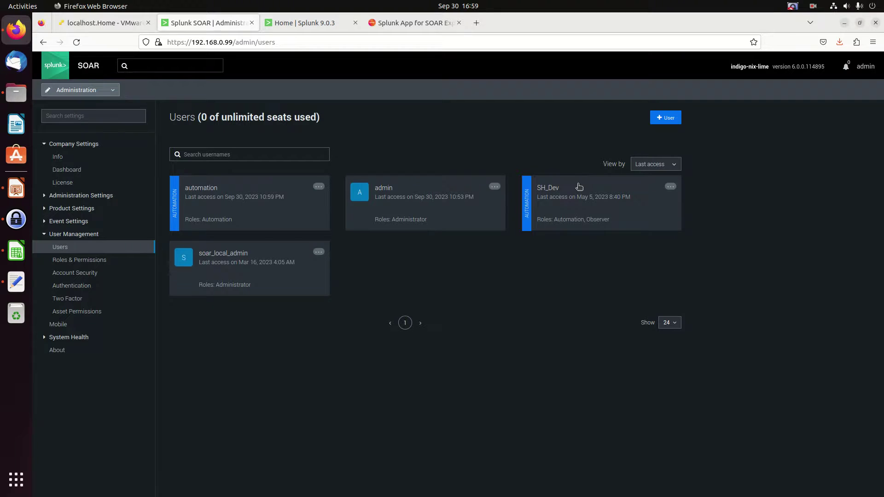
Add a new Automation-type user with the username foo.
click(665, 119)
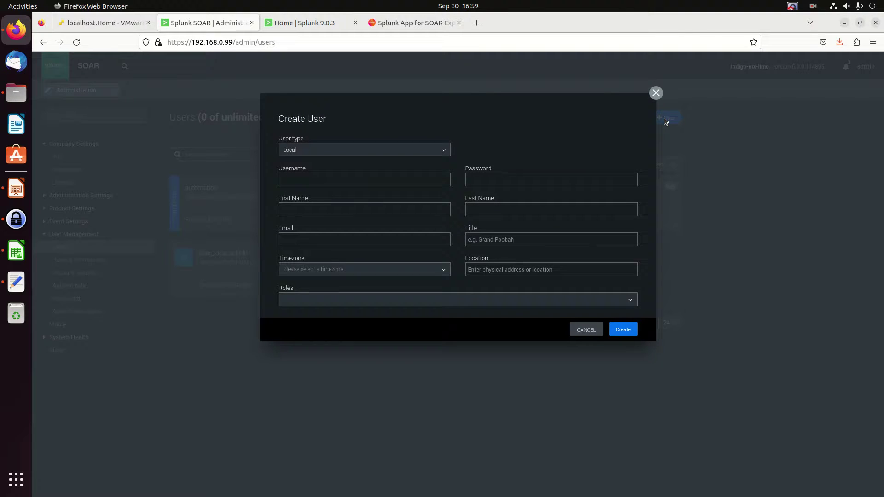
click(437, 152)
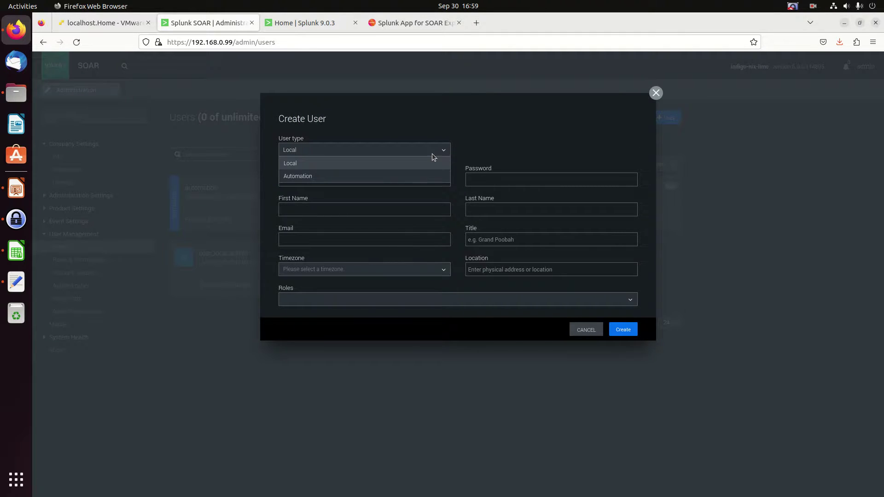
click(382, 175)
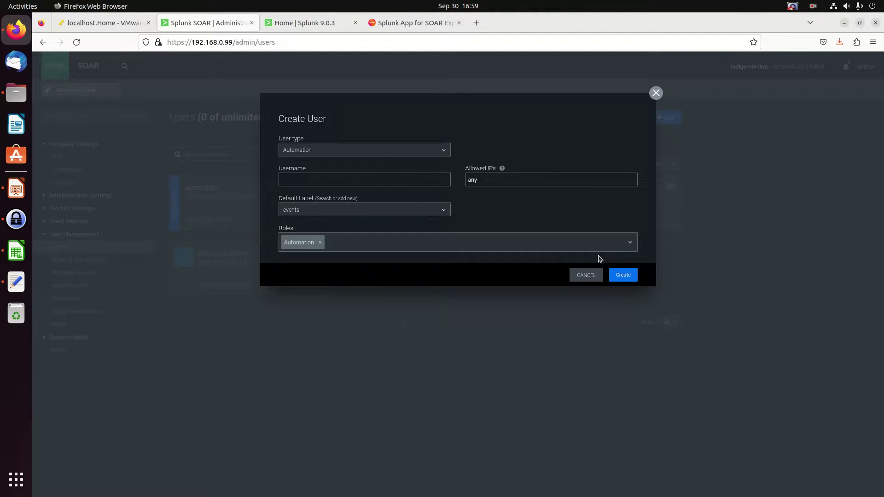
click(586, 275)
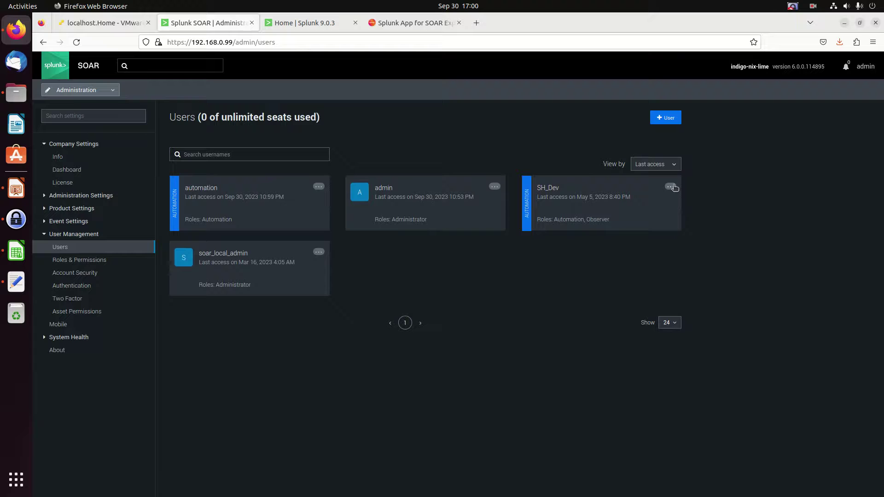
click(669, 120)
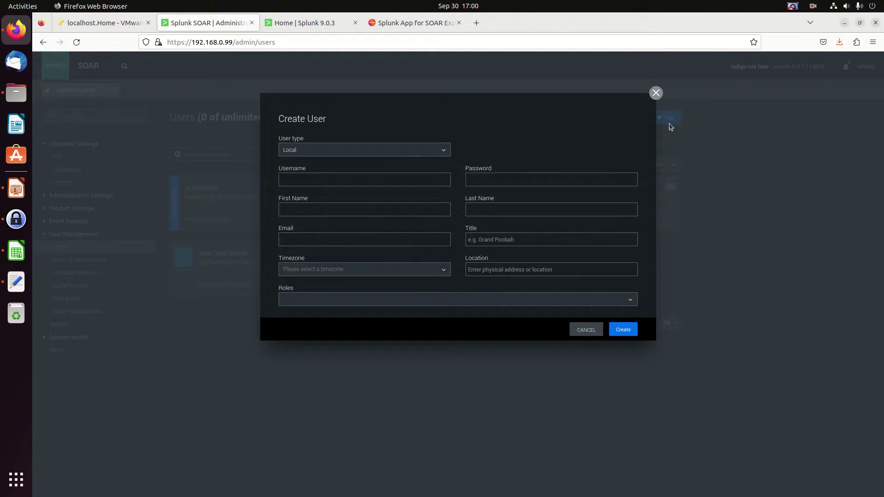
click(404, 151)
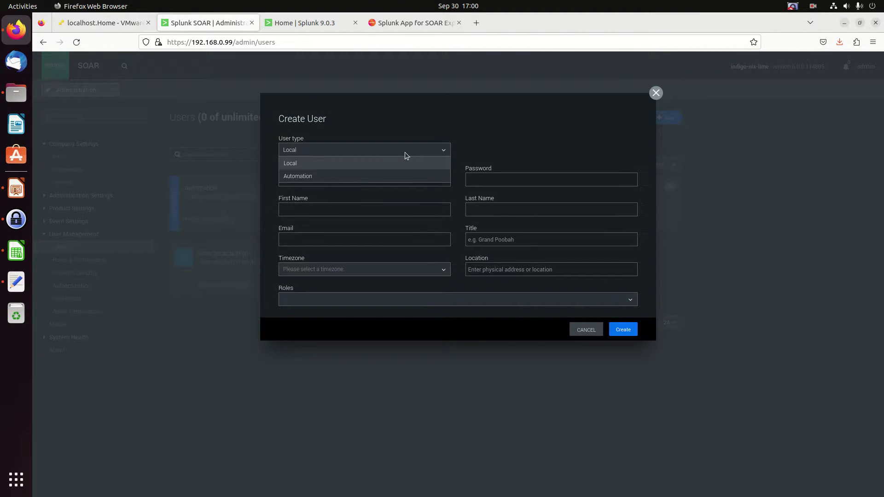
click(348, 177)
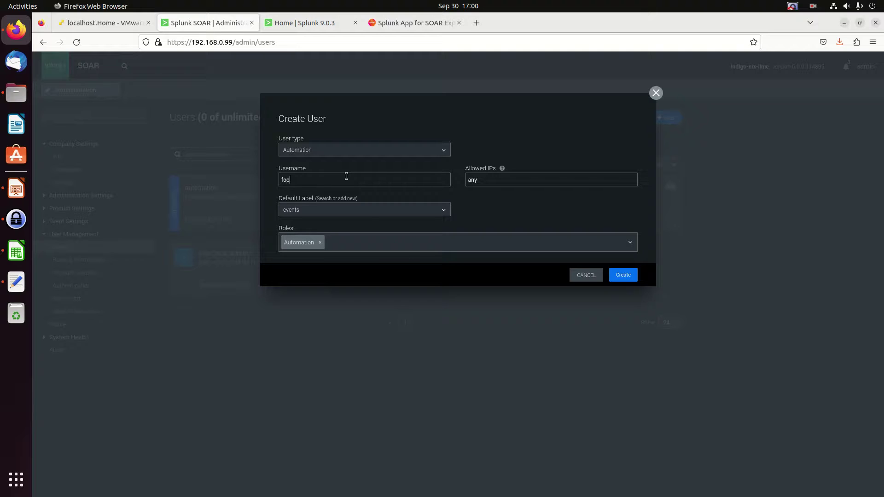
click(346, 176)
text(foo)
click(625, 277)
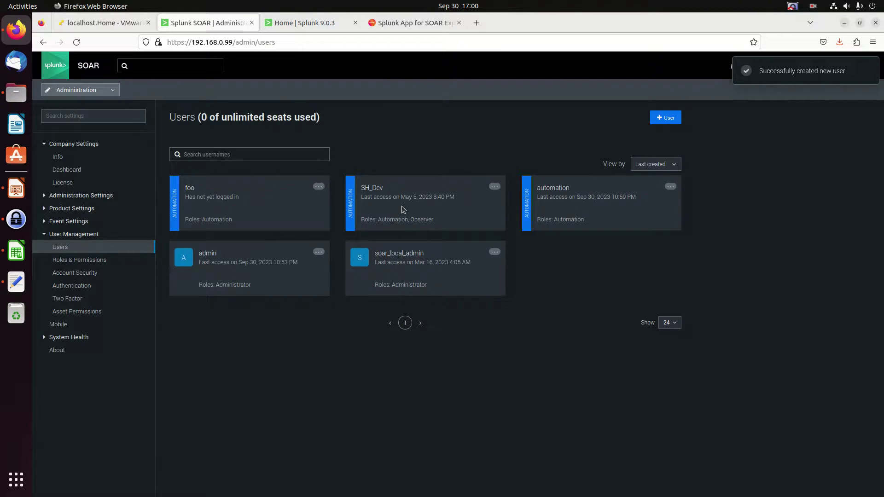
Look over the new foo user's details, then close them.
click(319, 187)
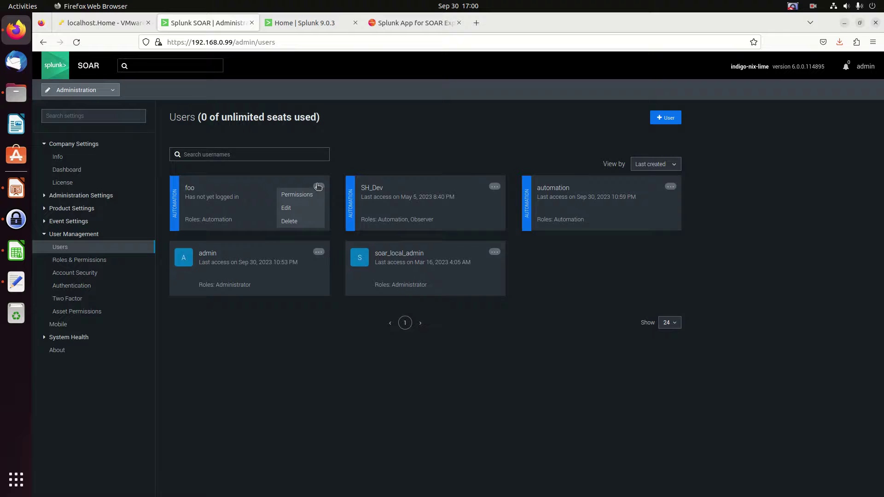
click(219, 185)
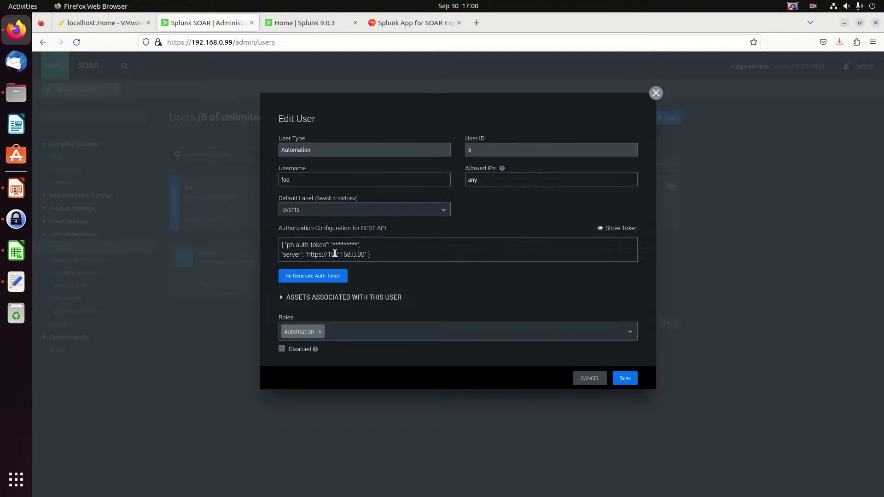
click(656, 93)
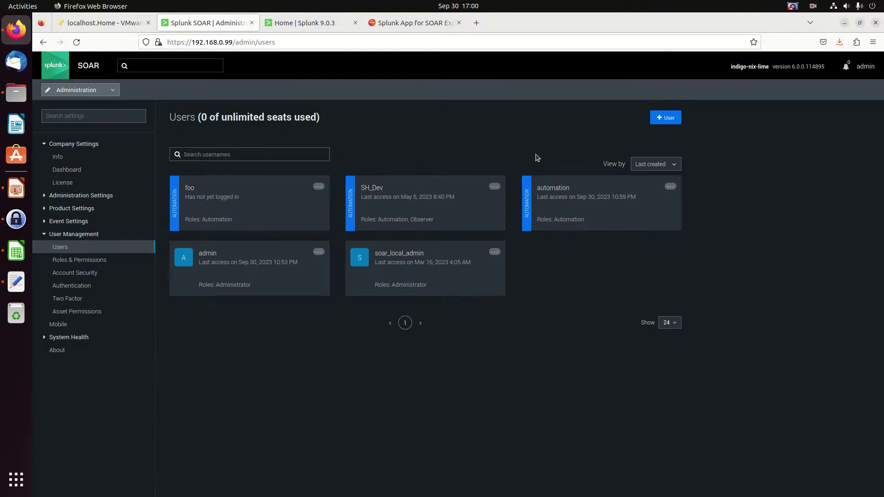
Reveal SH_Dev's REST API auth token, then switch to the Splunk Enterprise home page.
click(494, 187)
click(396, 194)
click(429, 191)
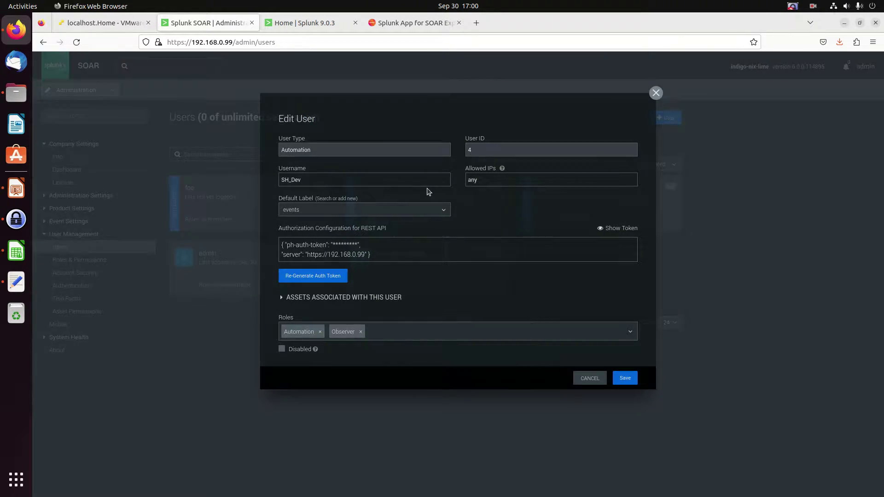
click(600, 231)
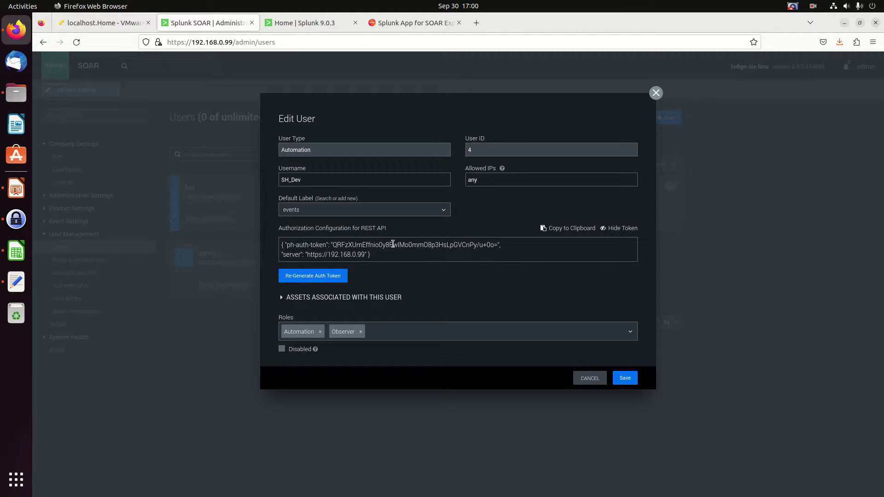
click(302, 23)
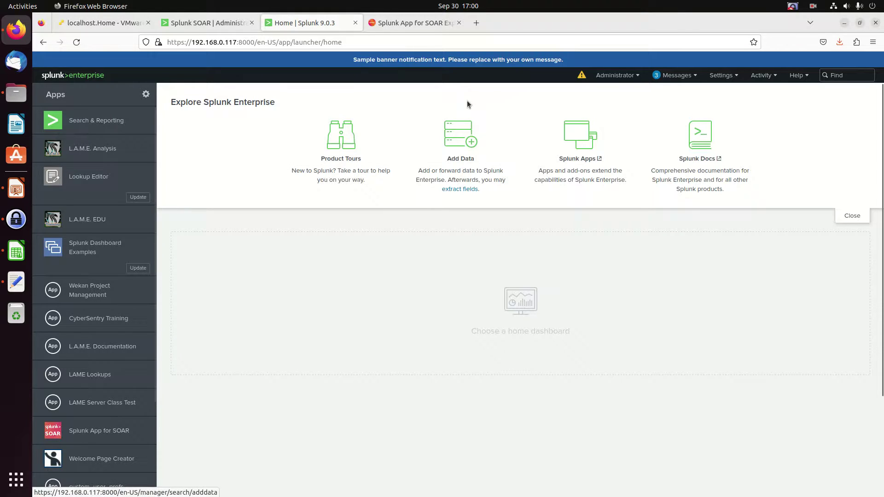
Load the Splunk server at 192.168.0.84 in a new tab and open Manage Apps.
click(195, 25)
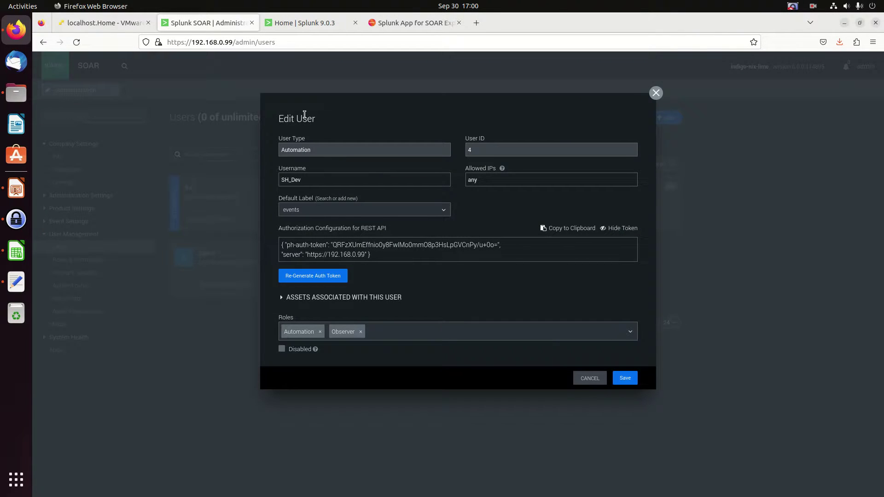
click(476, 24)
text(192.168)
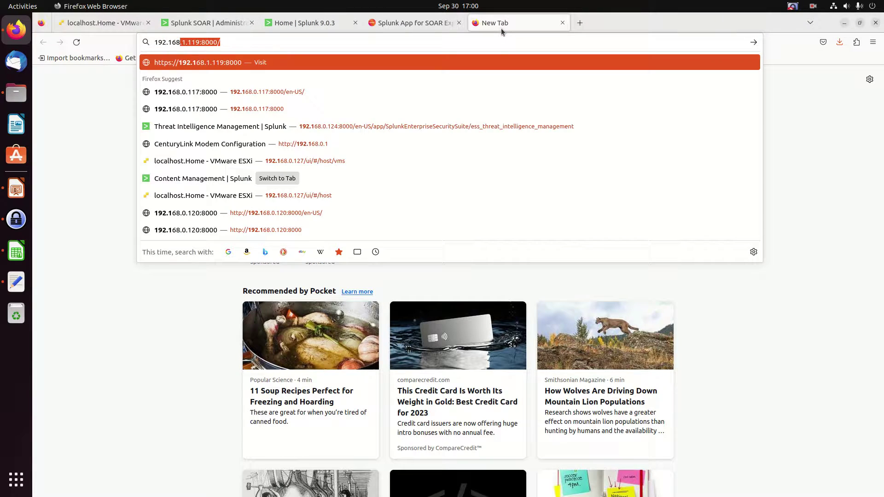
text(.0.)
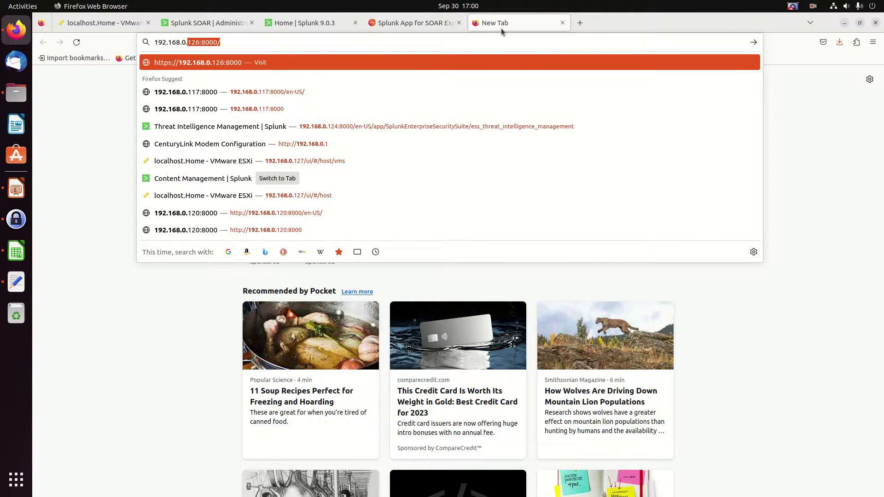
text(84:800)
key(Return)
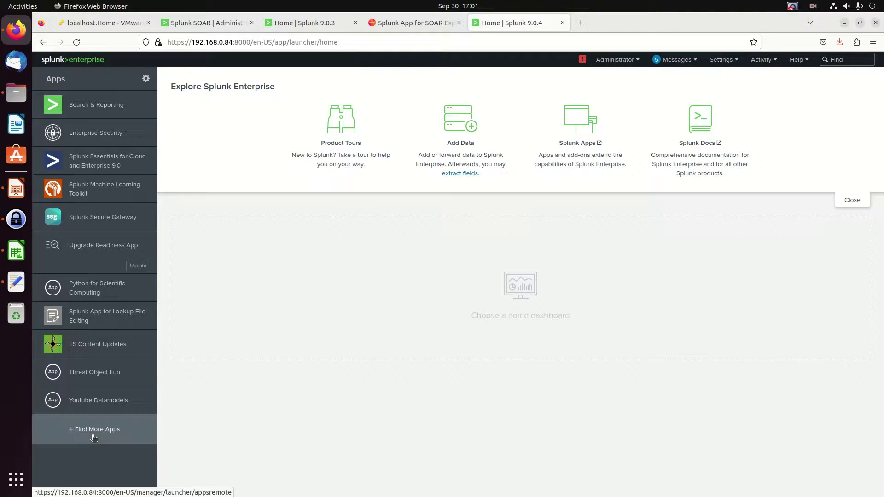
click(145, 78)
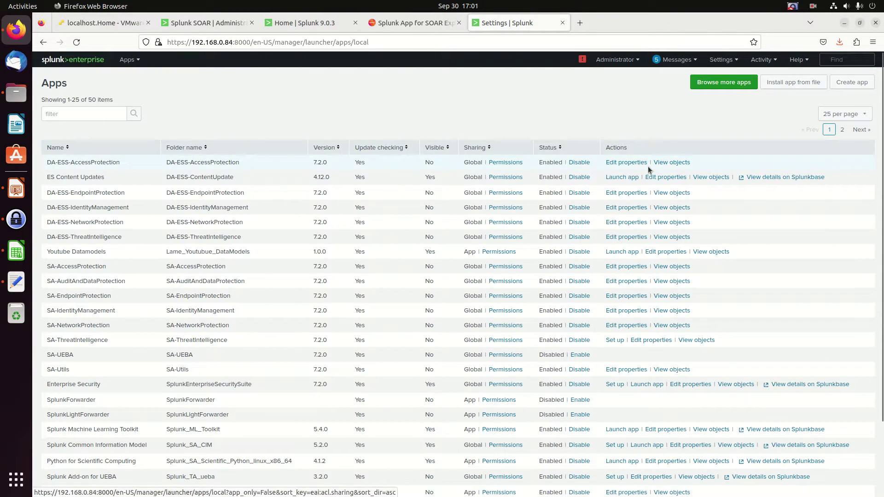
Install the SOAR Export app package from Downloads and confirm the Splunk restart.
click(796, 84)
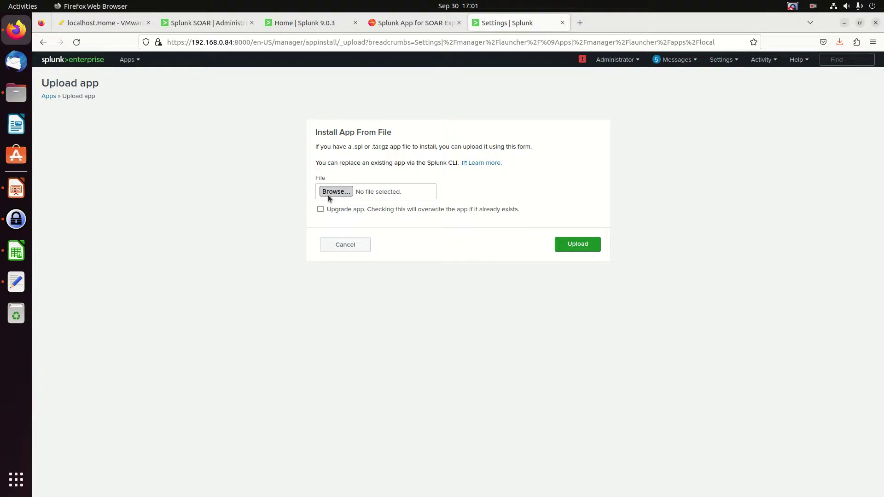
click(328, 195)
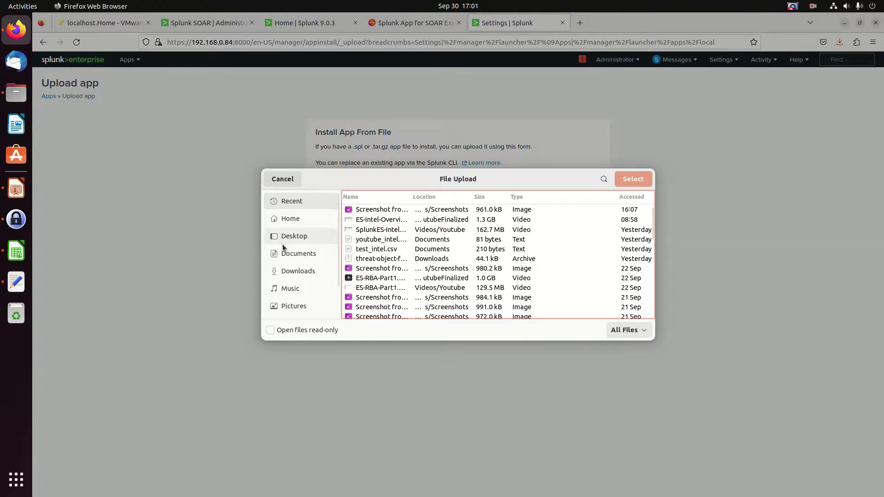
click(296, 271)
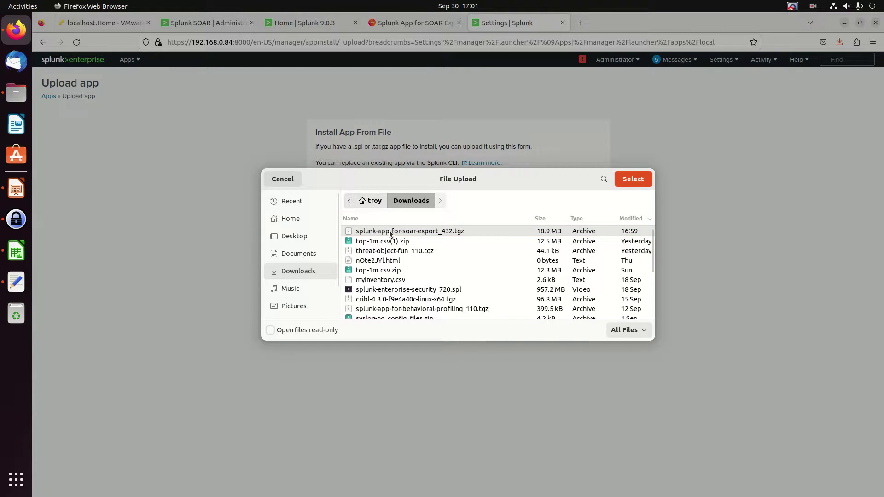
double_click(389, 231)
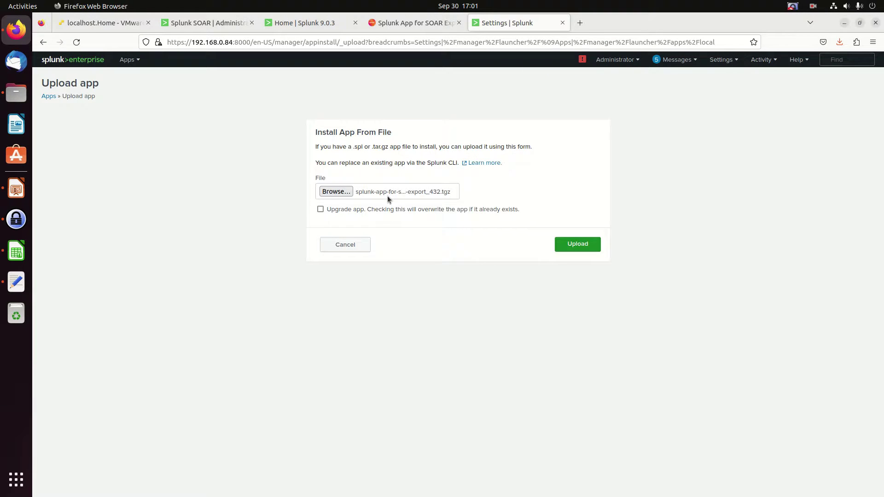
click(589, 244)
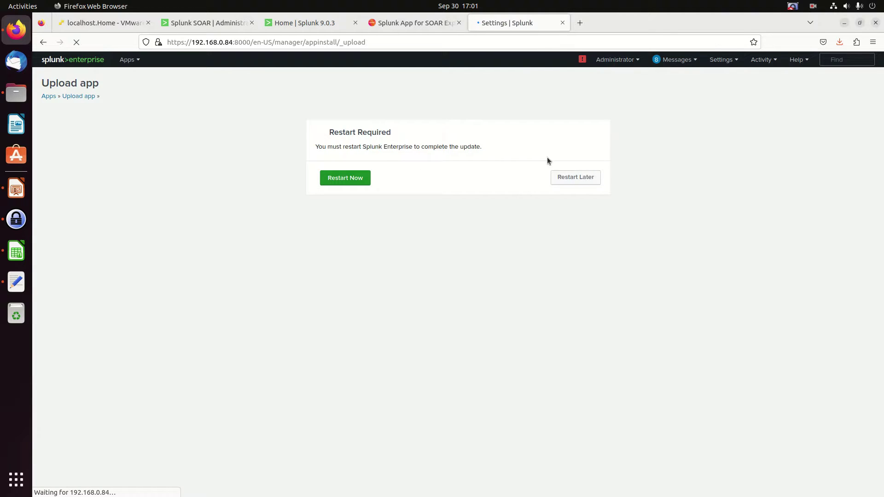
click(347, 183)
click(554, 291)
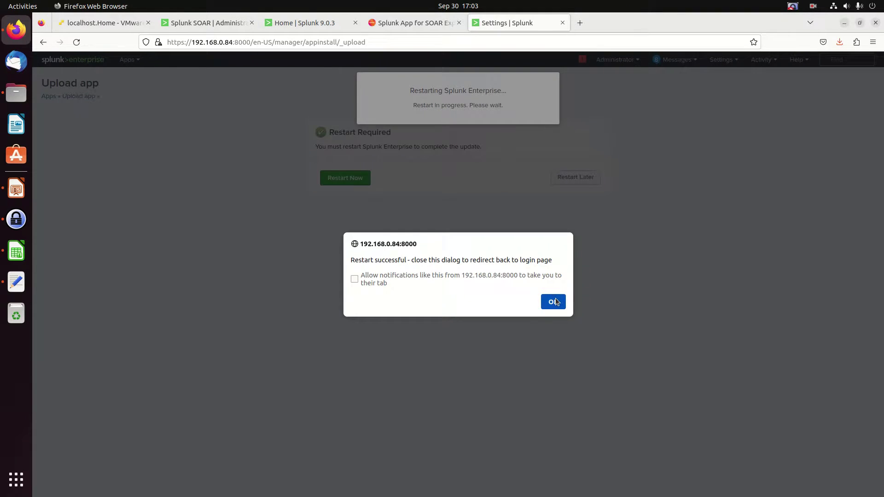
Sign back in, open Splunk App for SOAR Export, and go to its Configurations page.
click(554, 301)
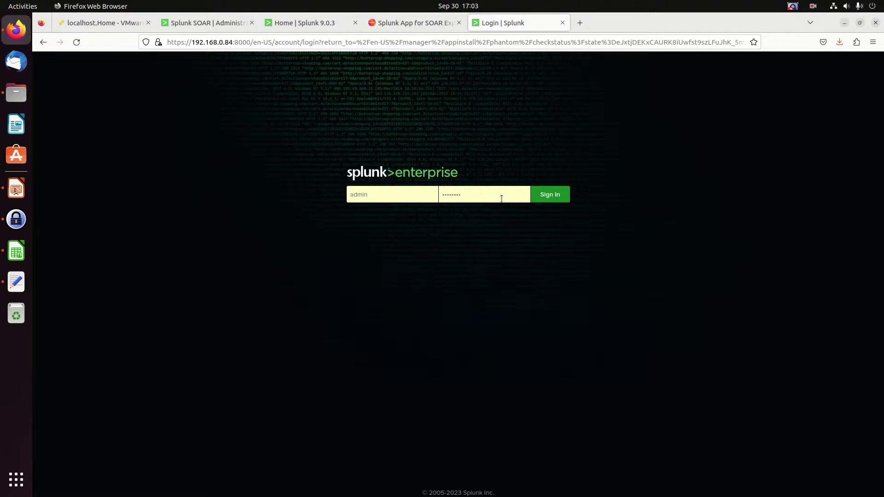
click(560, 199)
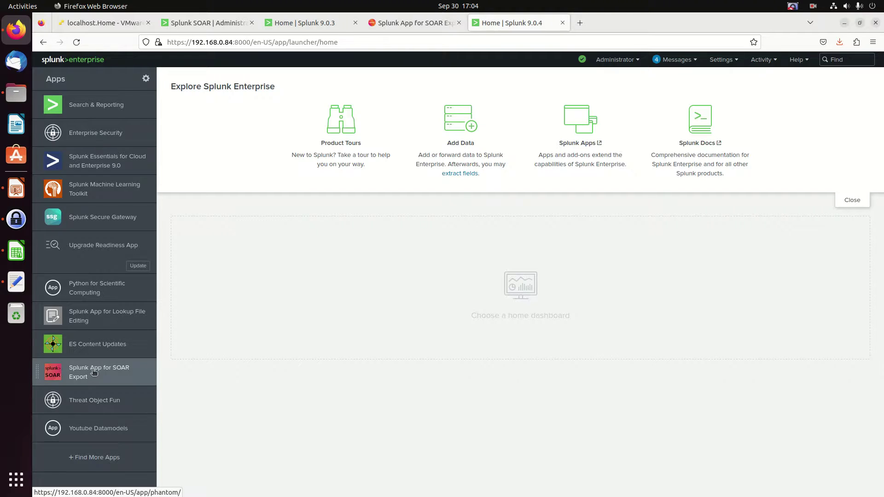
click(94, 371)
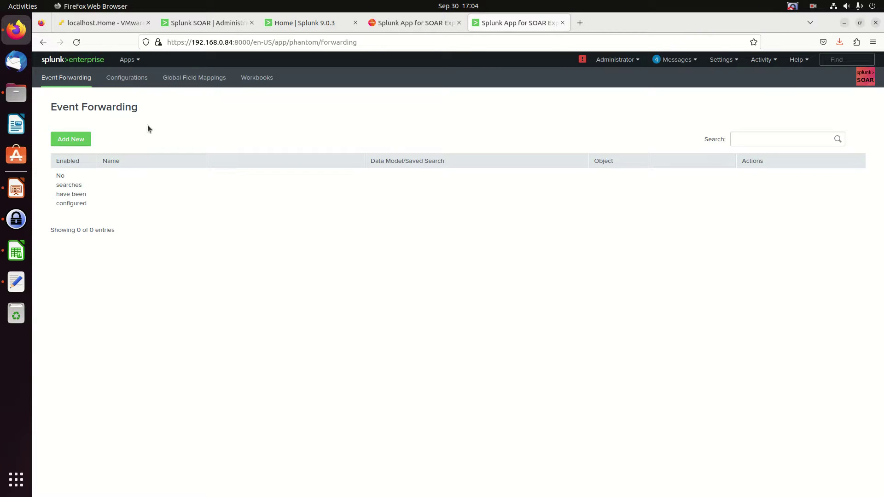
click(75, 141)
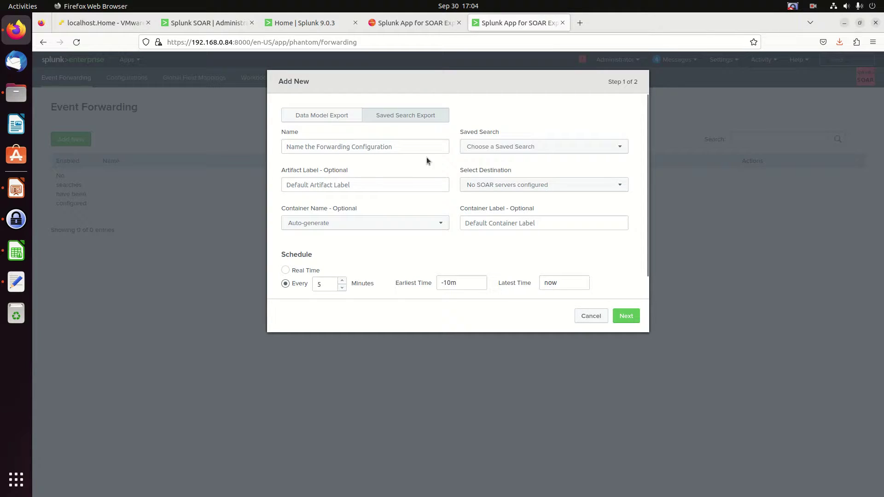
click(591, 316)
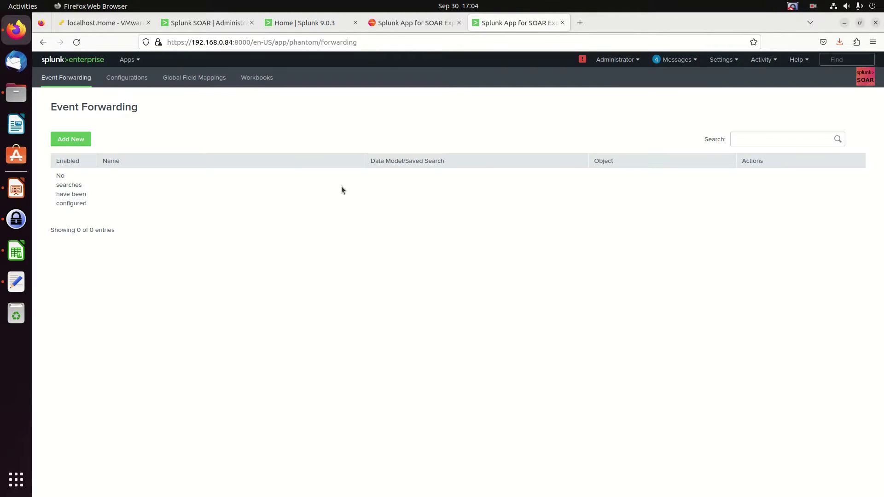
click(128, 79)
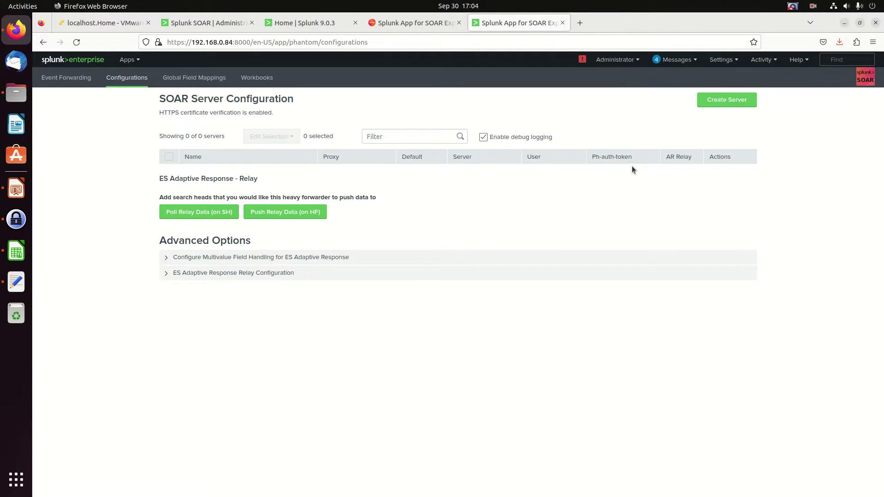
Start a new SOAR server entry and copy SH_Dev's REST authorization configuration from SOAR.
click(727, 104)
click(418, 192)
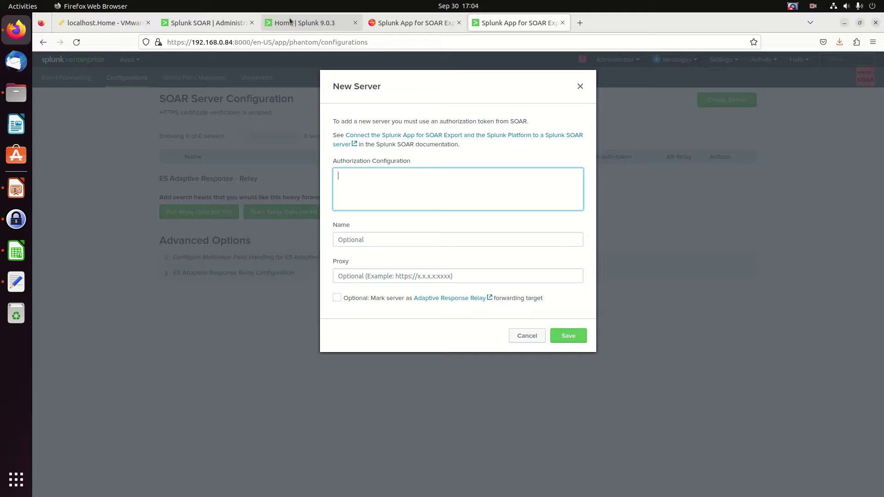
click(212, 26)
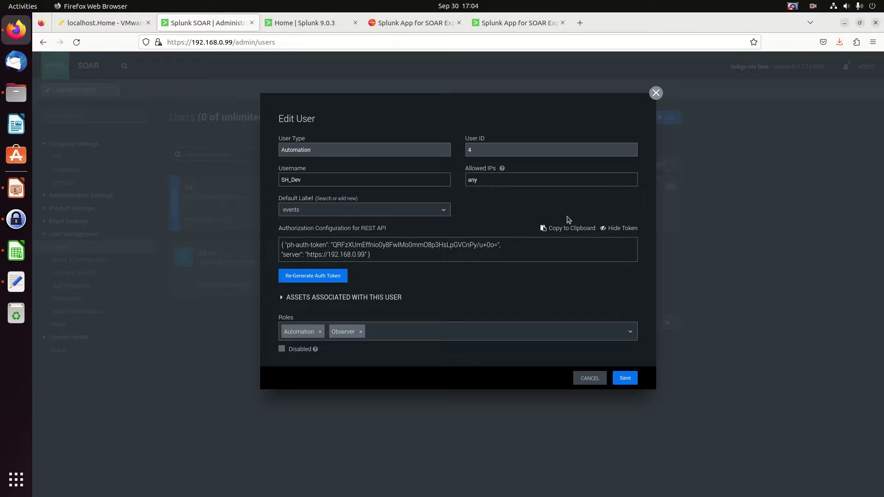
click(570, 230)
click(609, 229)
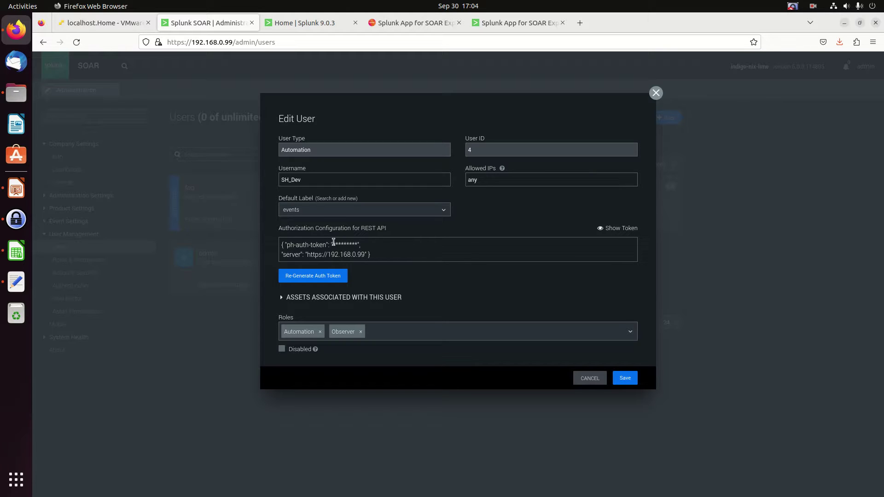
click(599, 230)
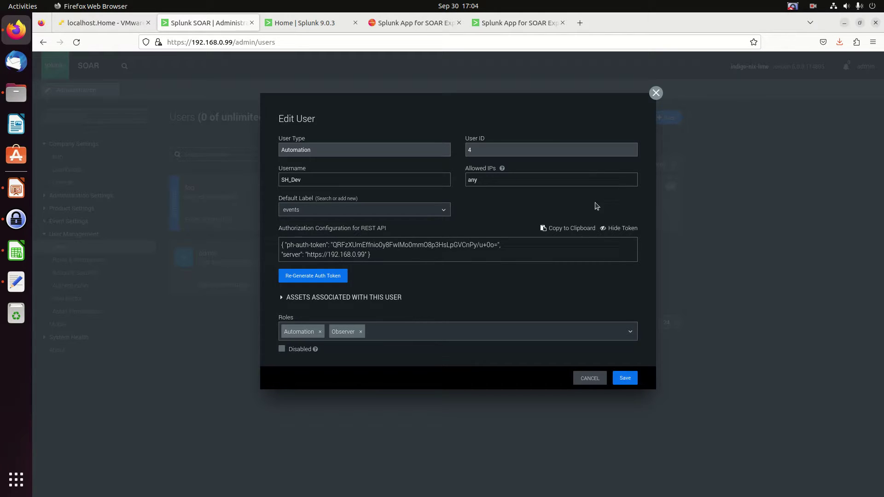
click(511, 23)
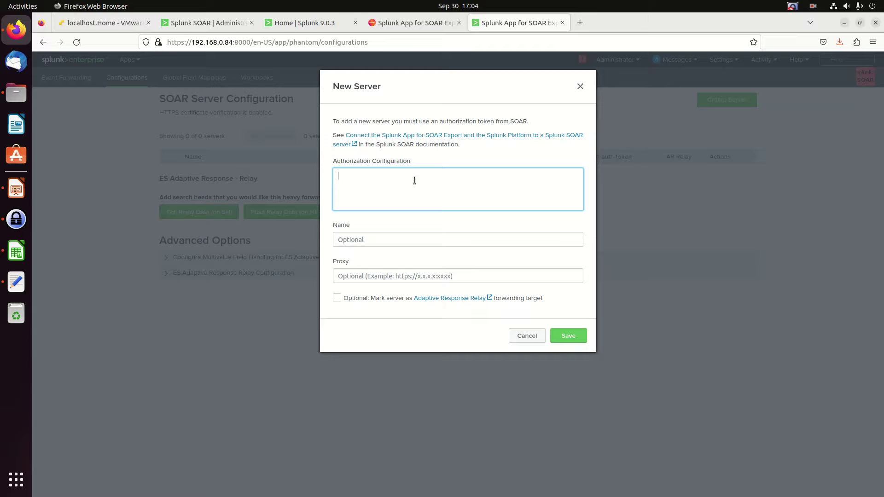
Paste the auth configuration, name the server phantom, save, and dismiss the certificate error.
key(ctrl+v)
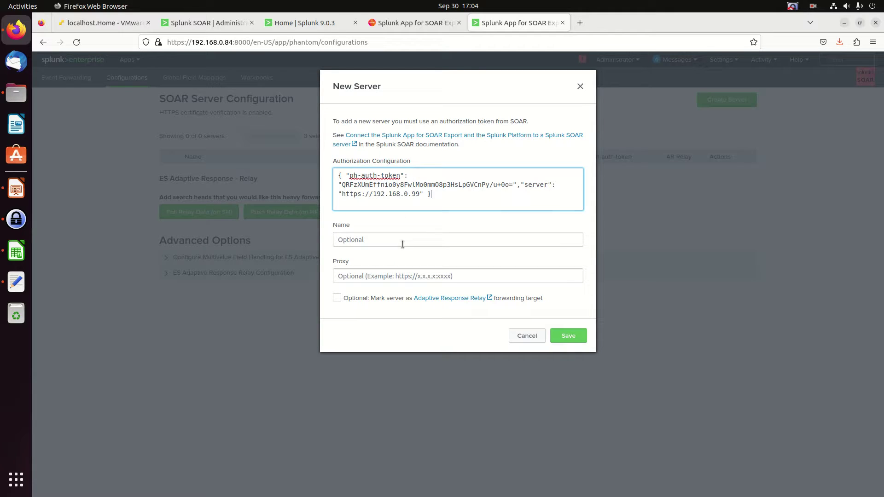
click(402, 240)
text(phantom)
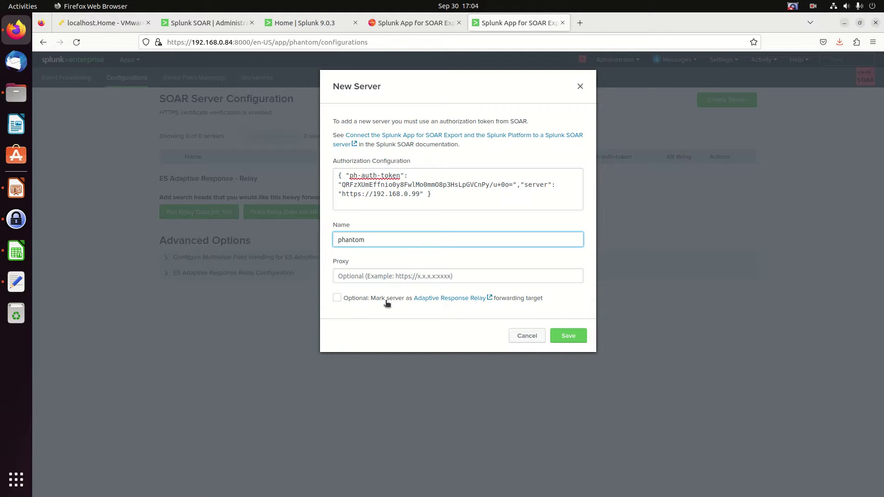
click(581, 342)
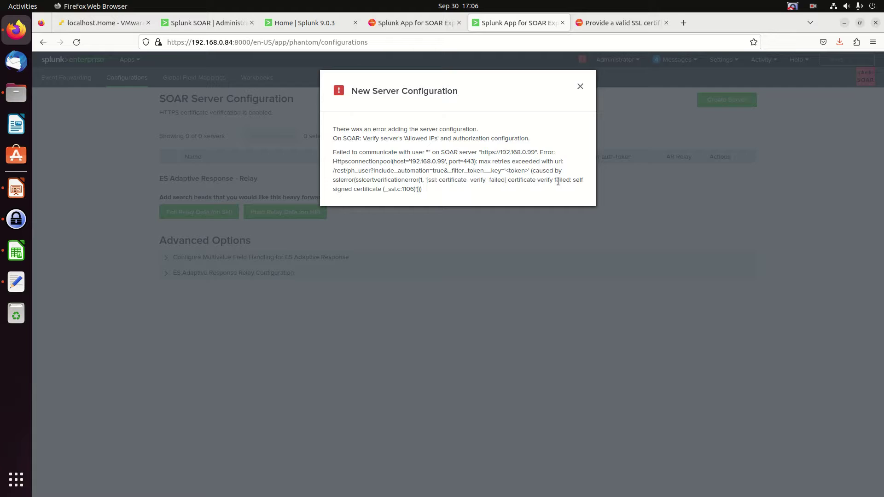
click(580, 86)
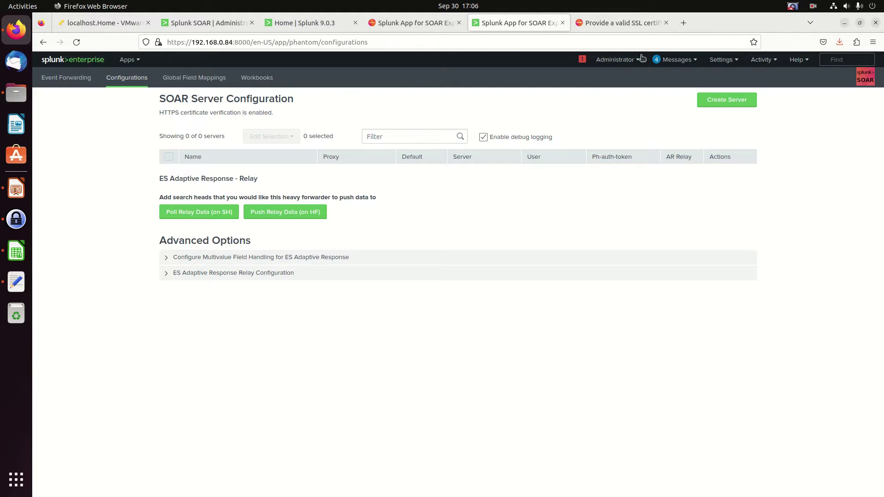
Open the 'Provide a valid SSL certificate' docs page and select the [verify_certs] line.
click(628, 24)
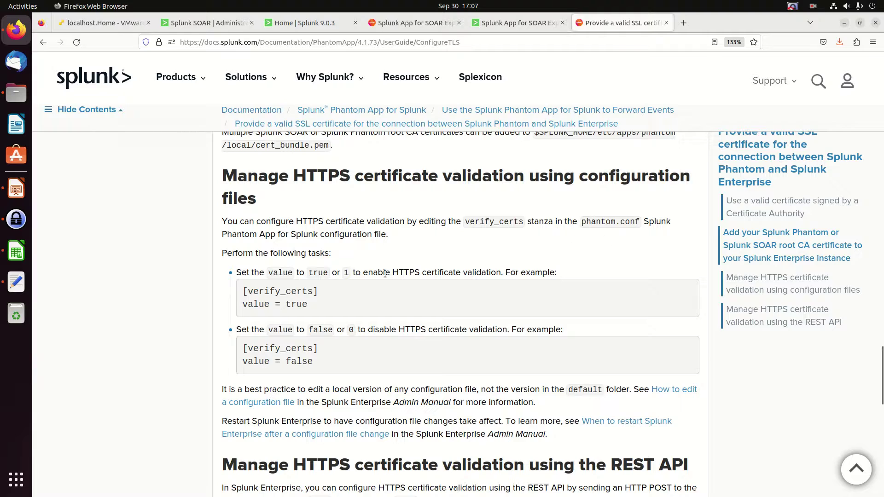
triple_click(265, 290)
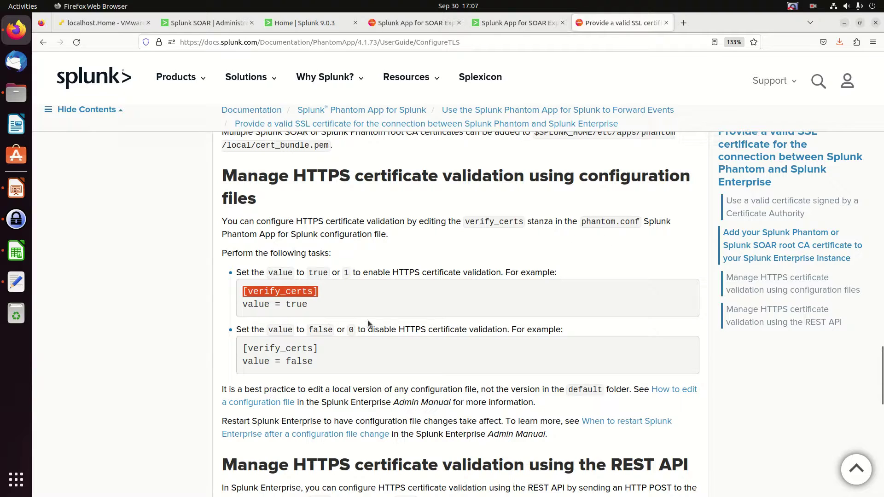
Launch the Terminal and bring it to the front.
click(22, 484)
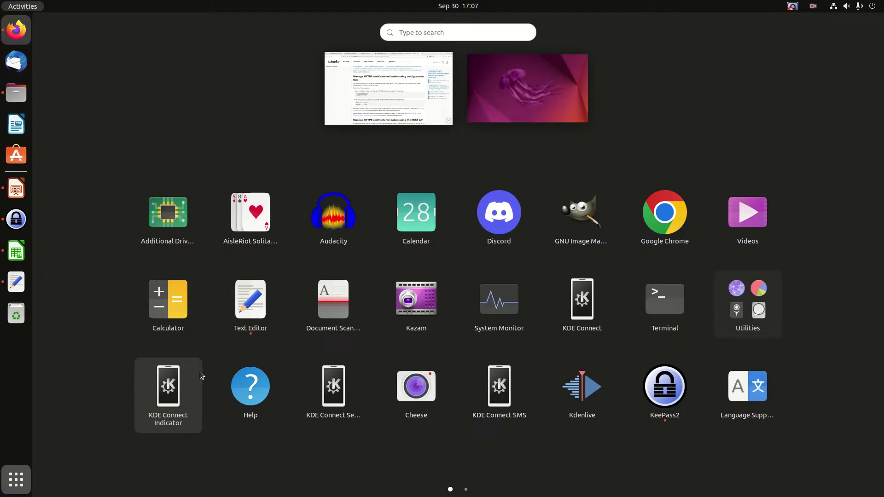
text(term)
key(Return)
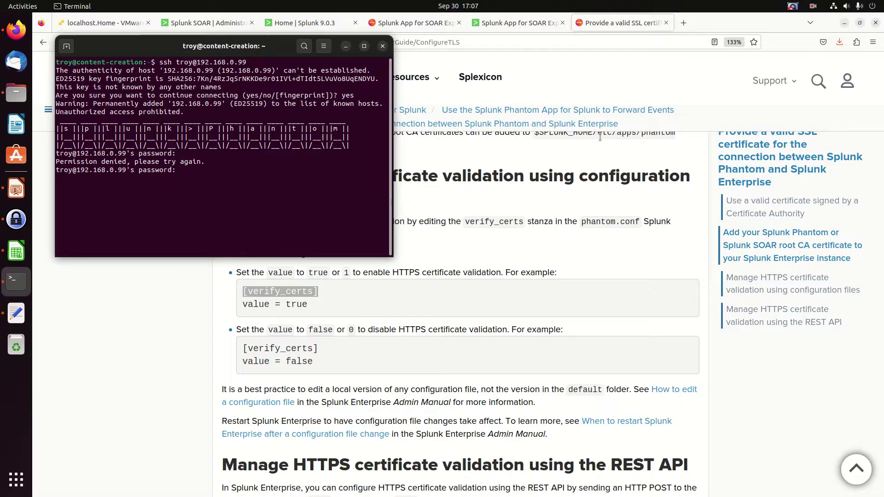
click(101, 23)
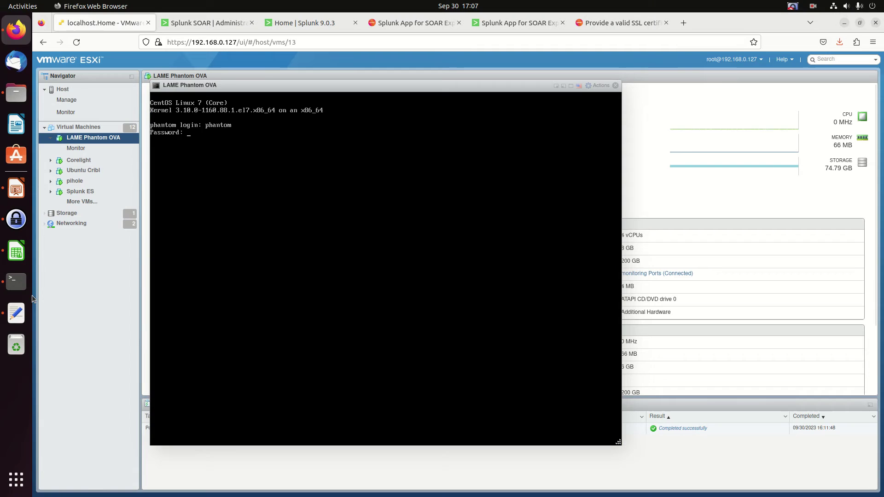
click(24, 287)
SSH into the SOAR host as user phantom by editing the previous ssh command.
key(Up)
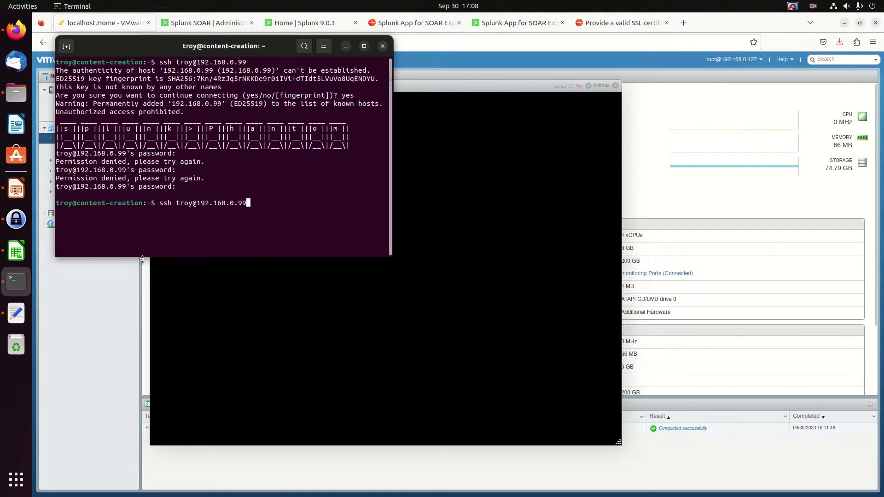
key(Left)
key(Left)
key(Left)
key(Left)
key(Left)
key(Left)
key(Left)
key(Left)
key(Left)
key(Left)
key(Left)
key(Left)
key(Left)
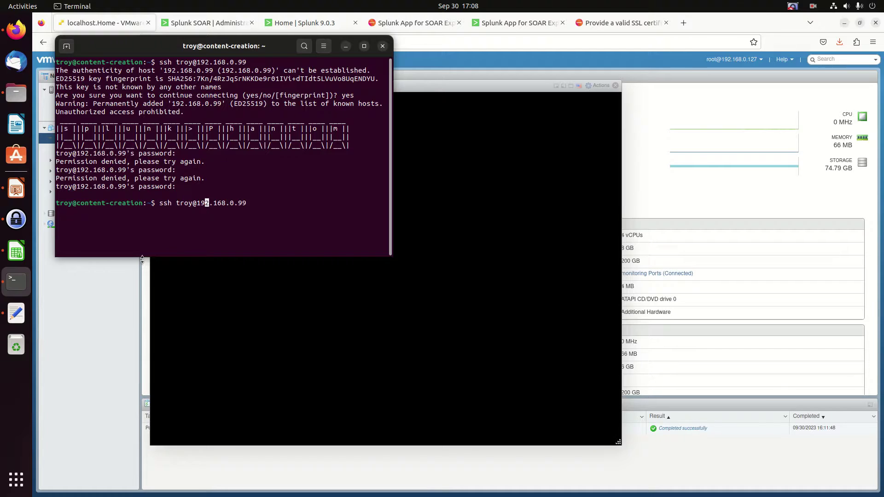
key(BackSpace)
key(BackSpace)
key(BackSpace)
key(BackSpace)
text(phatn)
key(BackSpace)
key(BackSpace)
text(ntom)
key(Return)
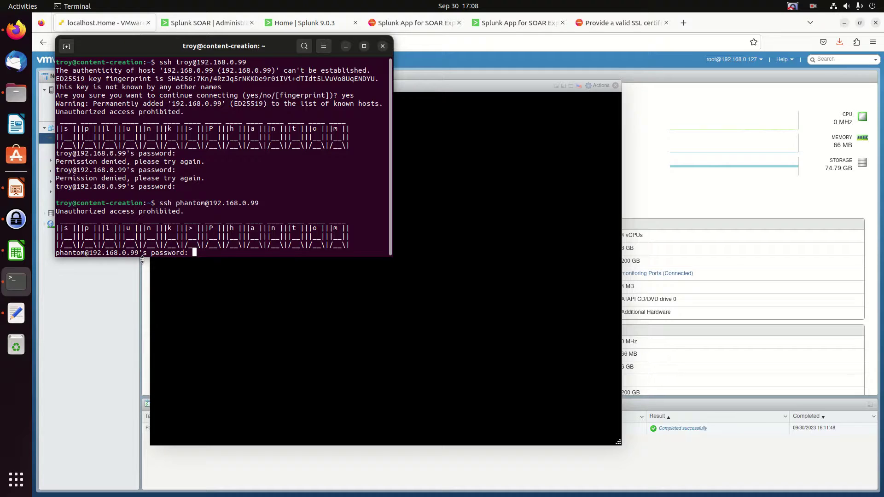
key(Return)
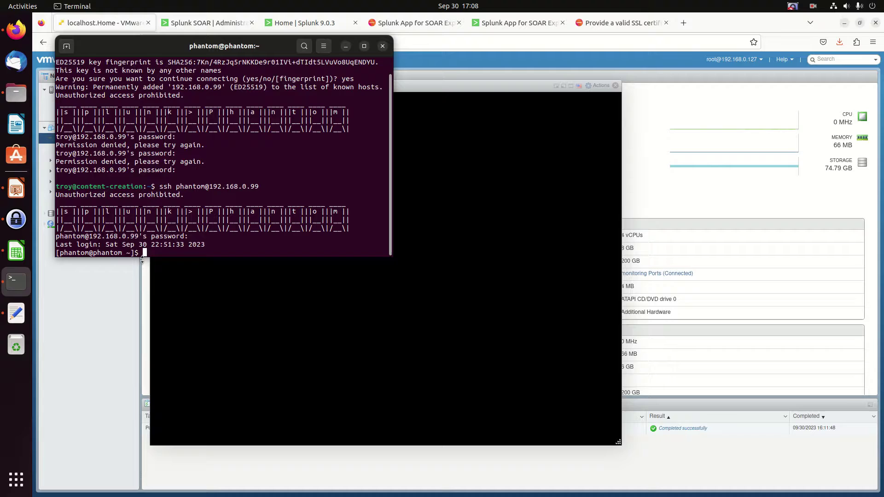
Abandon the /opt/ command, log out of the SOAR host, and type ssh to 192.168.0.84.
text(clear)
key(Return)
text(cd/ vers)
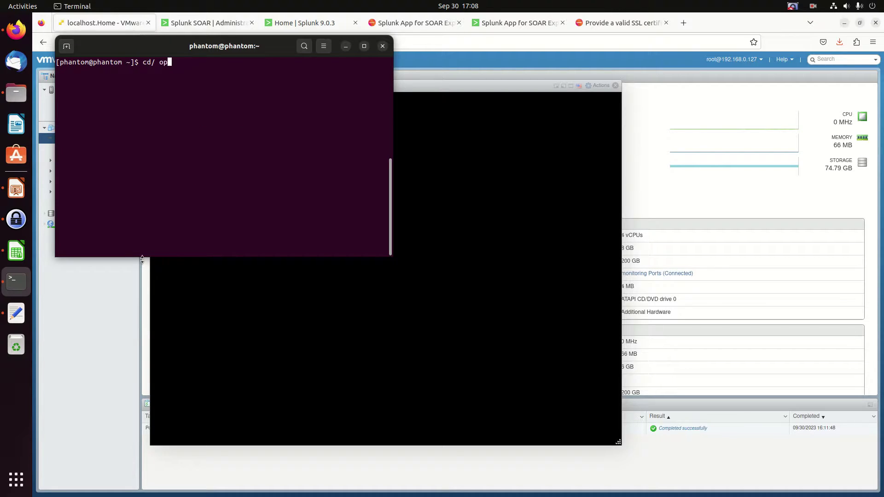
key(BackSpace)
key(BackSpace)
key(BackSpace)
key(BackSpace)
key(BackSpace)
key(BackSpace)
text(/opt/)
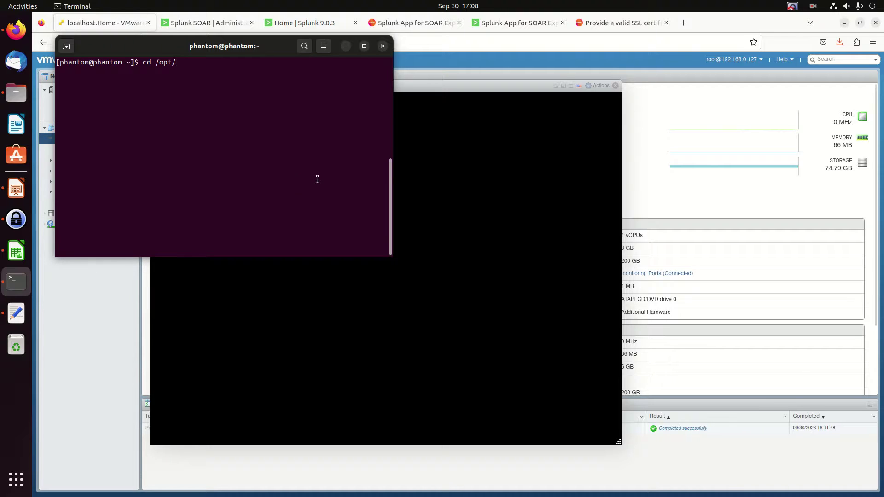
key(ctrl+c)
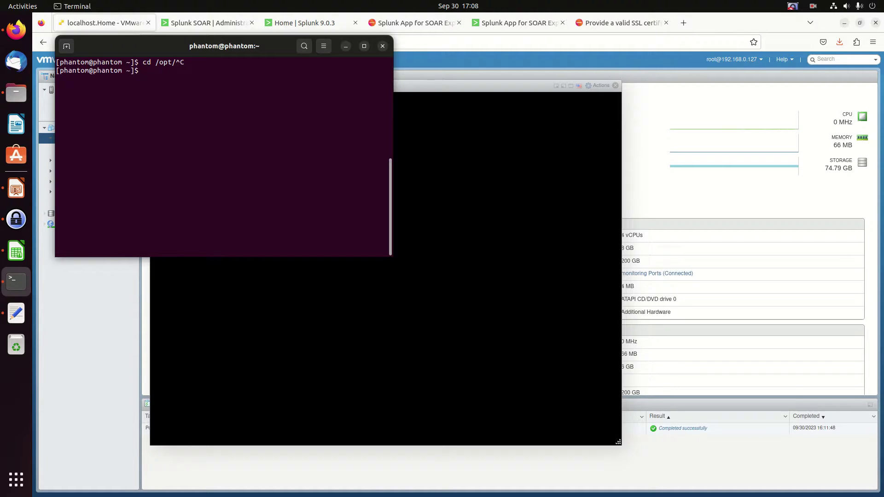
key(ctrl+d)
text(ssh tro)
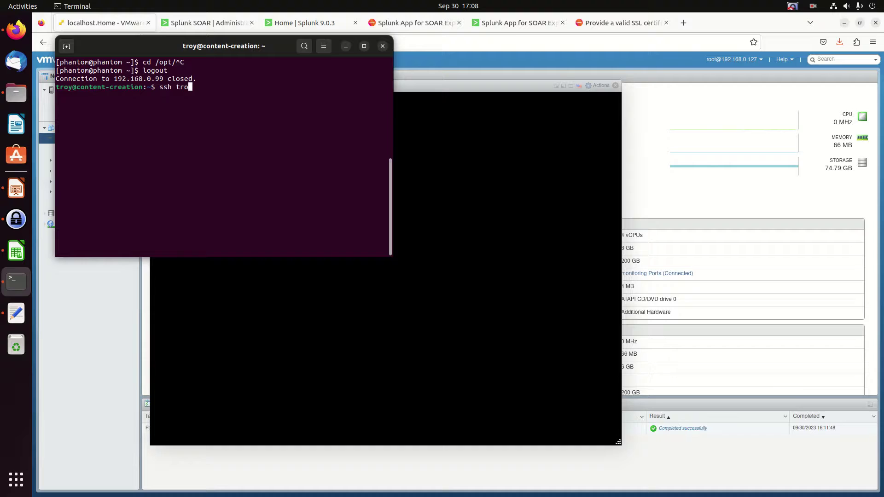
text(y@192.168.0.84)
drag(266, 47, 371, 101)
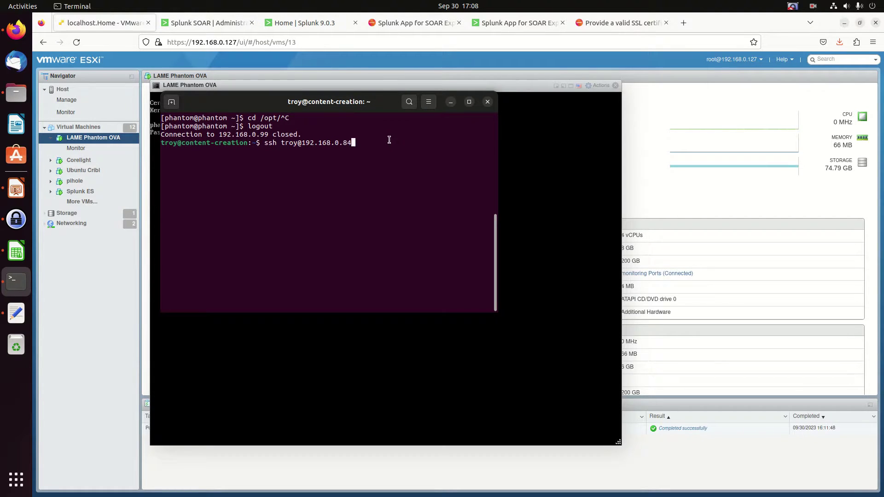
SSH into 192.168.0.84 and become root with sudo su -.
click(211, 23)
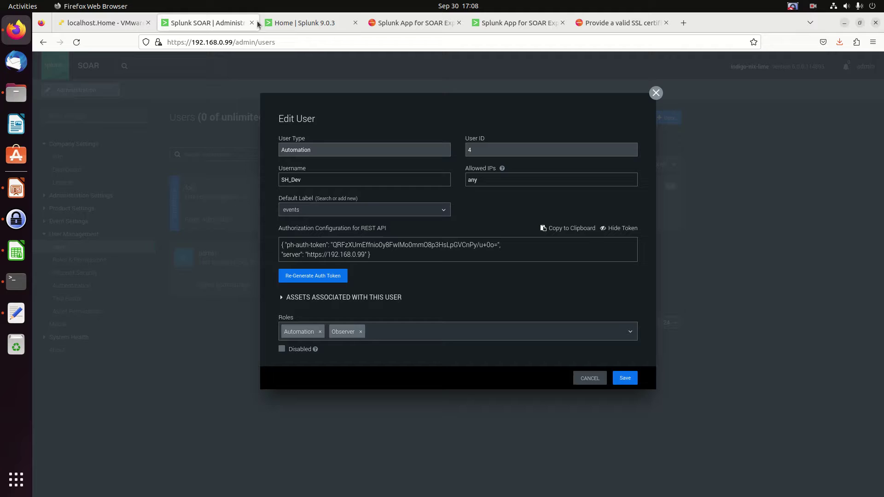
click(509, 28)
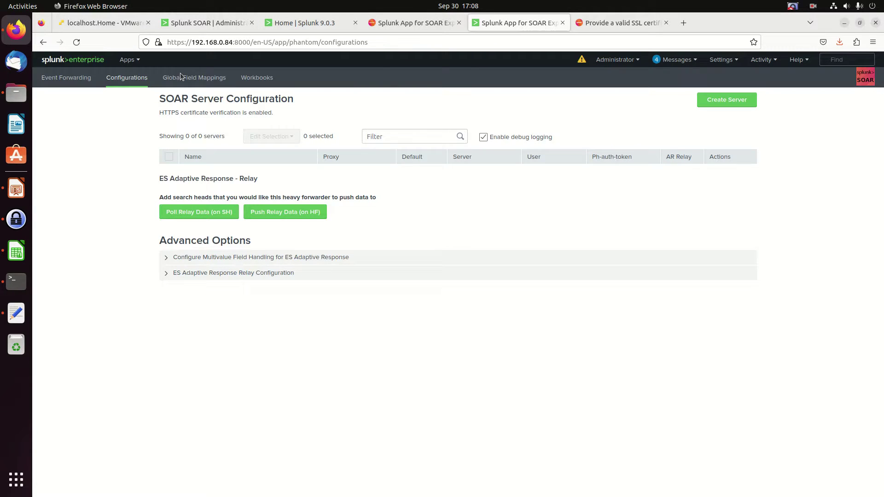
click(18, 282)
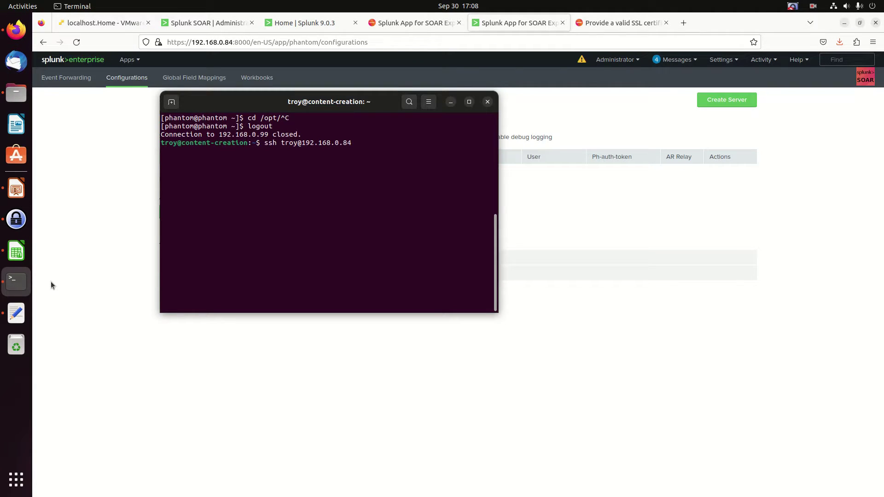
key(Return)
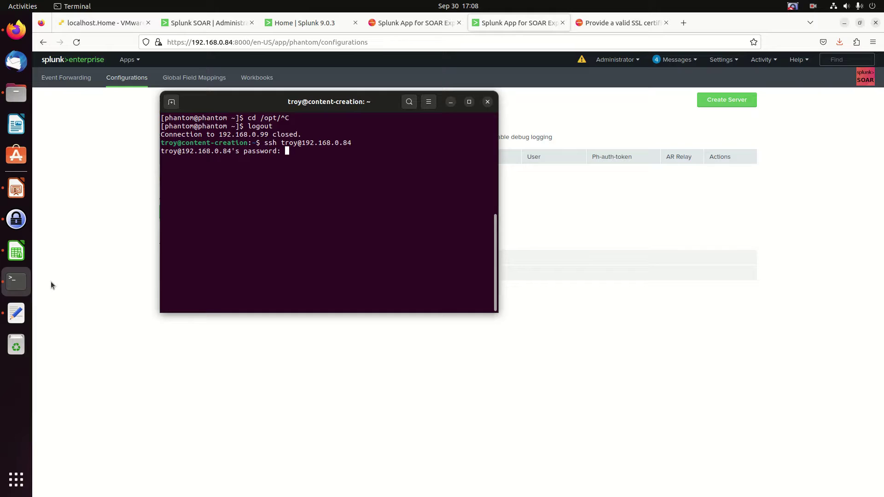
key(Return)
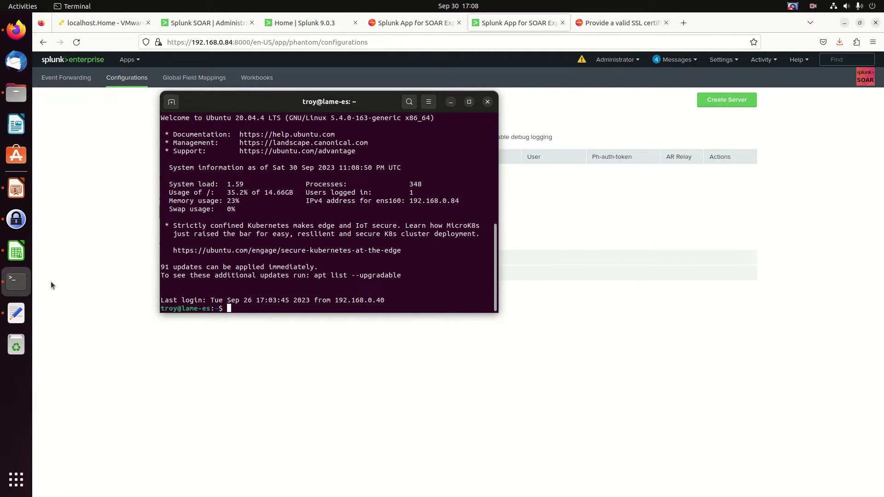
text(sudo su -)
key(Return)
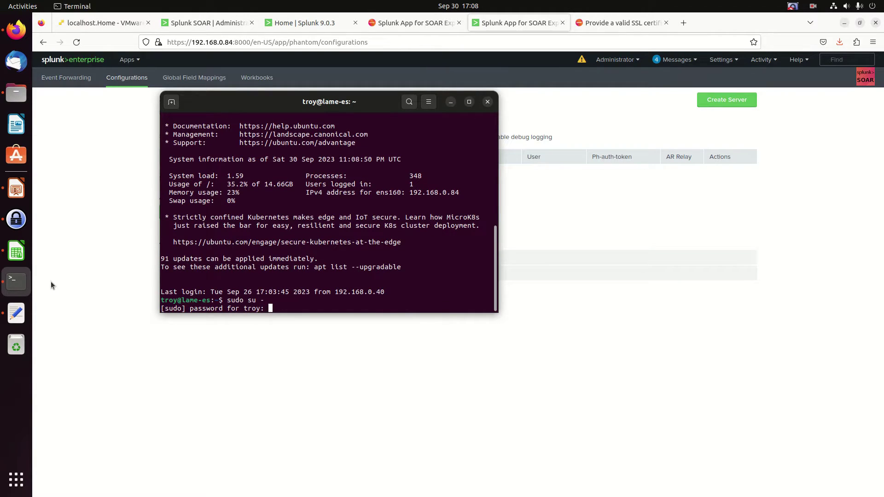
key(Return)
text(clear)
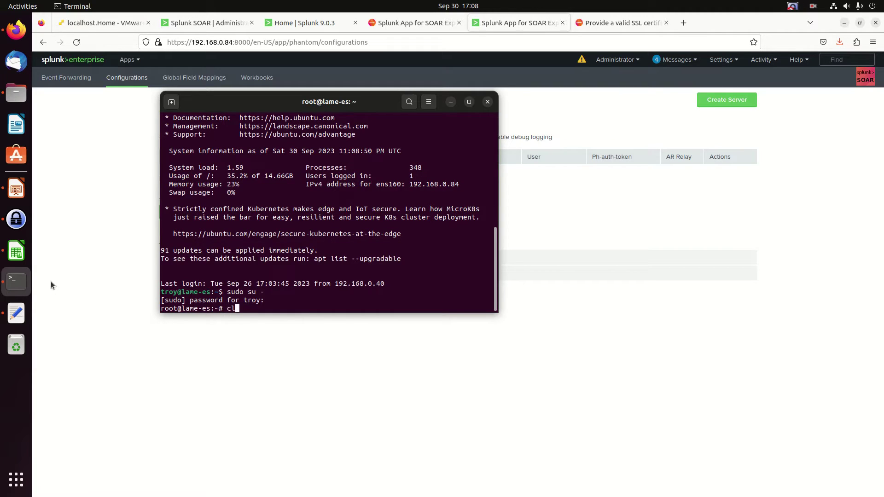
key(Return)
Change into /opt/splunk/etc/apps and list the installed Splunk apps.
text(cd /opt/splunk/)
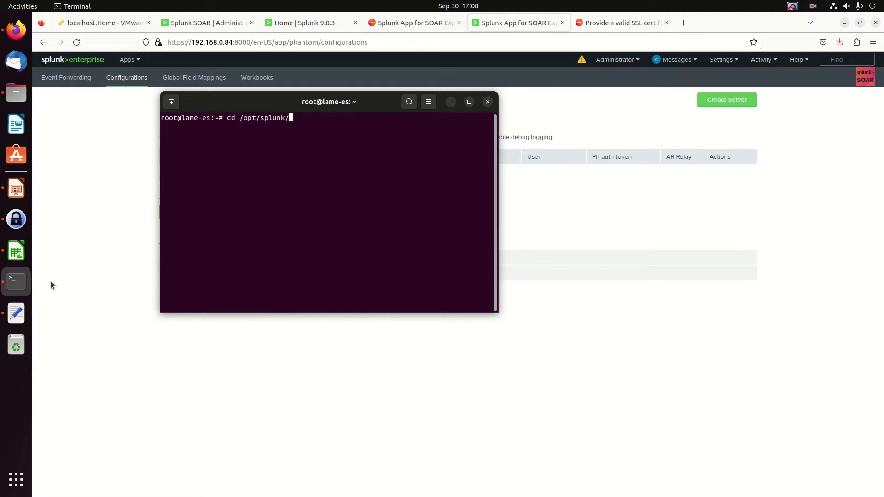
text(etc/apps/So)
key(BackSpace)
key(Tab)
key(Tab)
key(Tab)
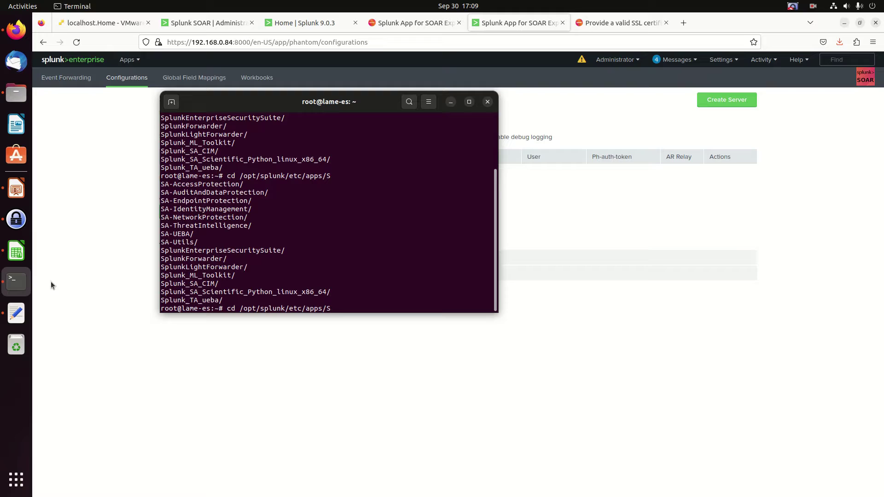
key(BackSpace)
key(BackSpace)
key(BackSpace)
key(BackSpace)
key(BackSpace)
key(BackSpace)
key(BackSpace)
key(BackSpace)
key(BackSpace)
key(BackSpace)
key(BackSpace)
key(BackSpace)
key(BackSpace)
key(BackSpace)
key(BackSpace)
key(BackSpace)
key(BackSpace)
key(BackSpace)
key(BackSpace)
key(BackSpace)
text(ls)
key(ctrl+l)
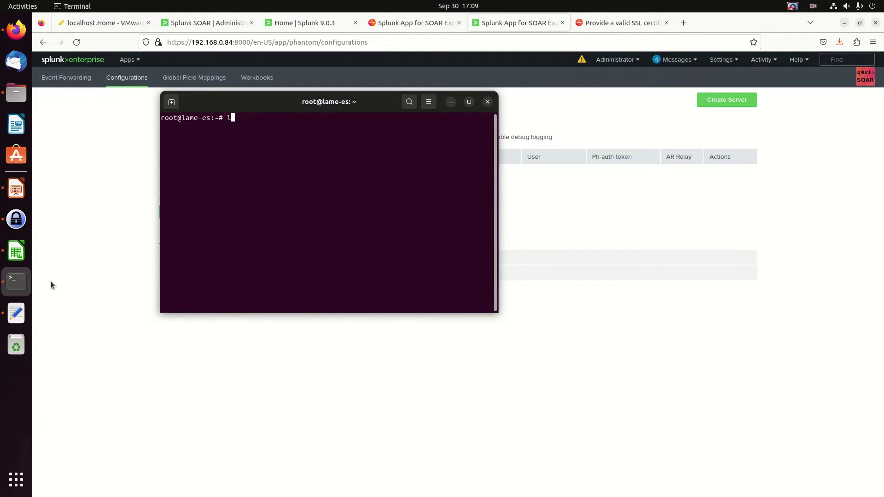
key(Return)
text(cd /opt/splunk/etc/a)
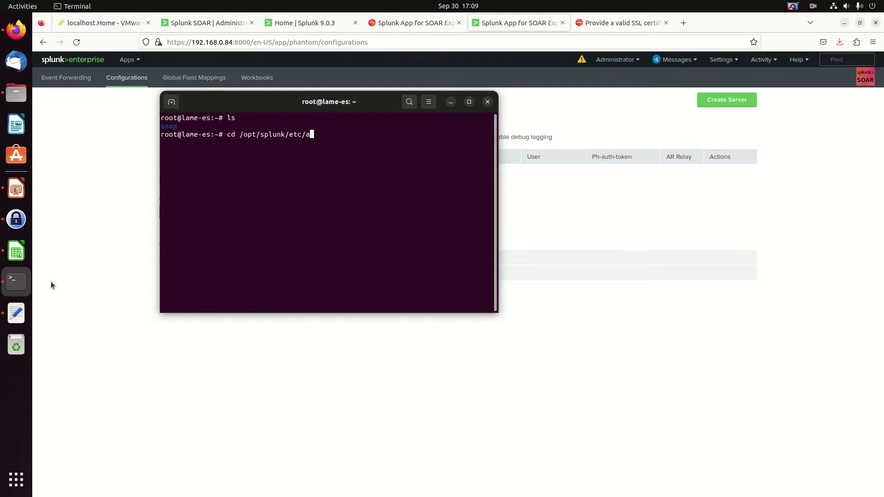
key(Tab)
key(Return)
text(ls)
key(Return)
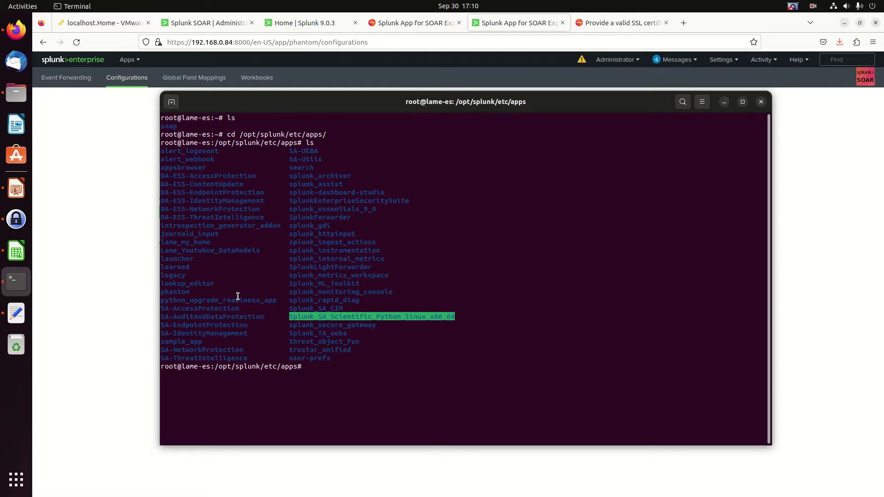
Move into the phantom app's local folder and list its files.
text(cd phantom/)
key(Return)
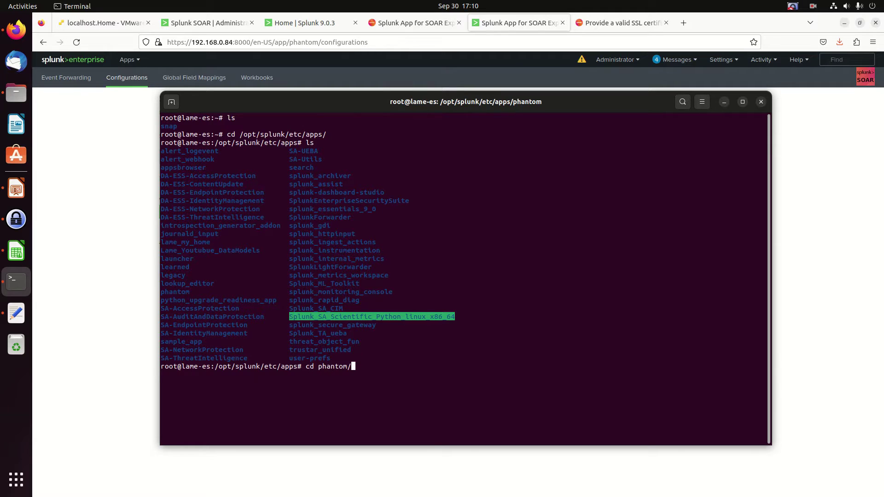
text(ls)
key(Return)
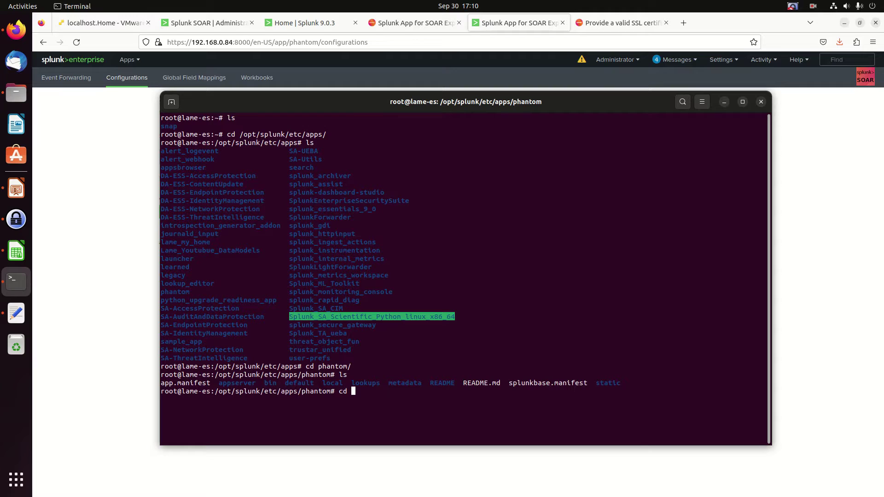
text(ocal/)
key(Return)
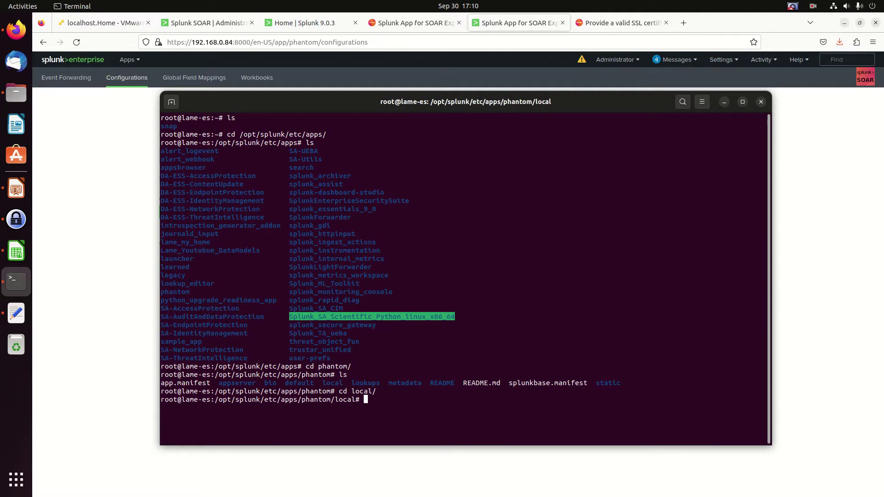
text(ls)
key(Return)
Open phantom.conf in vi and add blank lines after the enable_logging stanza.
text(vi)
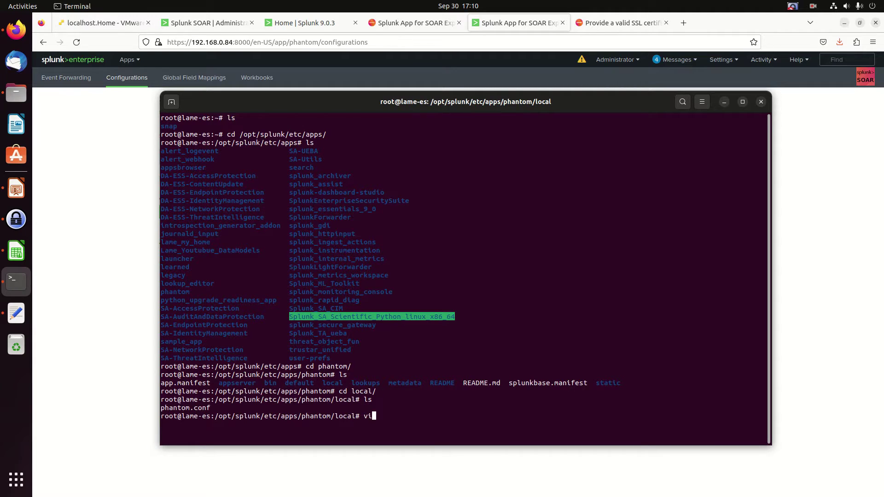
text( pha)
key(Tab)
key(Return)
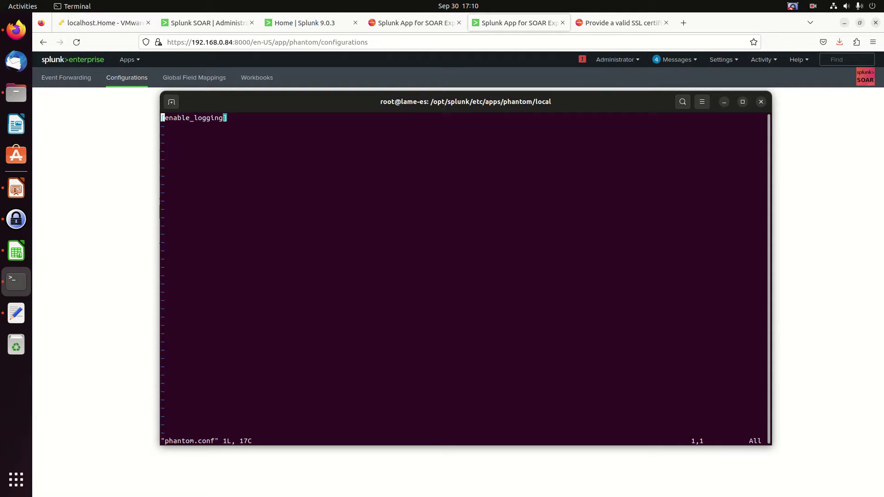
key(A)
key(Return)
key(Return)
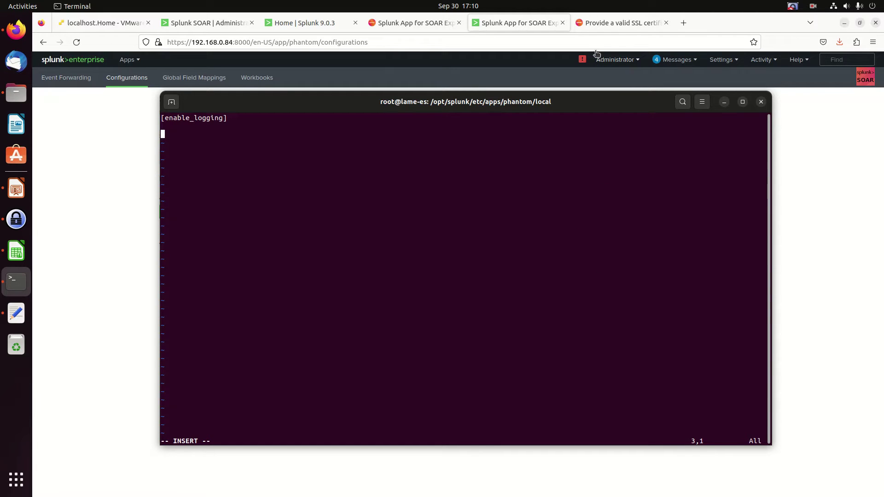
Copy the [verify_certs] value = false example from the docs and paste it into phantom.conf.
click(602, 26)
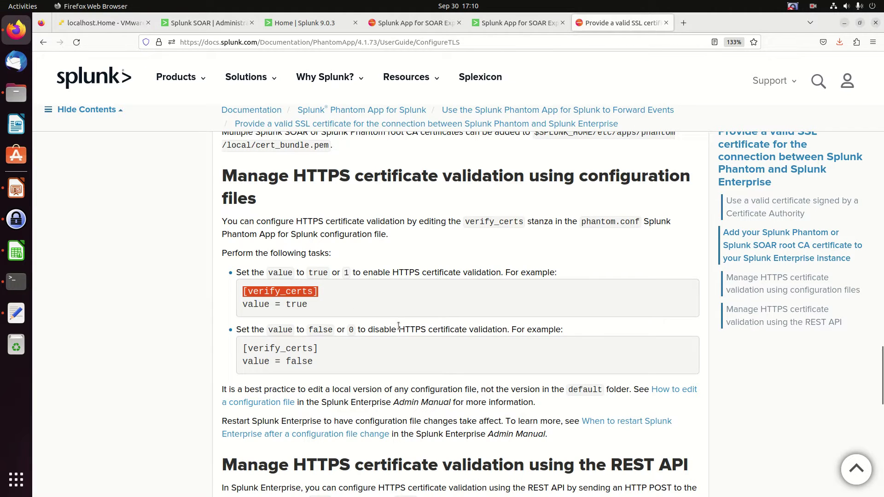
drag(318, 361, 237, 349)
right_click(273, 349)
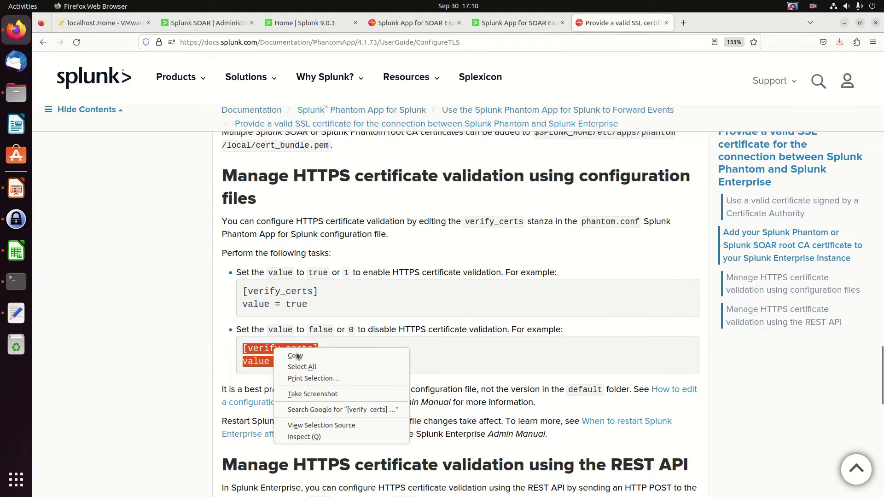
click(296, 356)
click(17, 281)
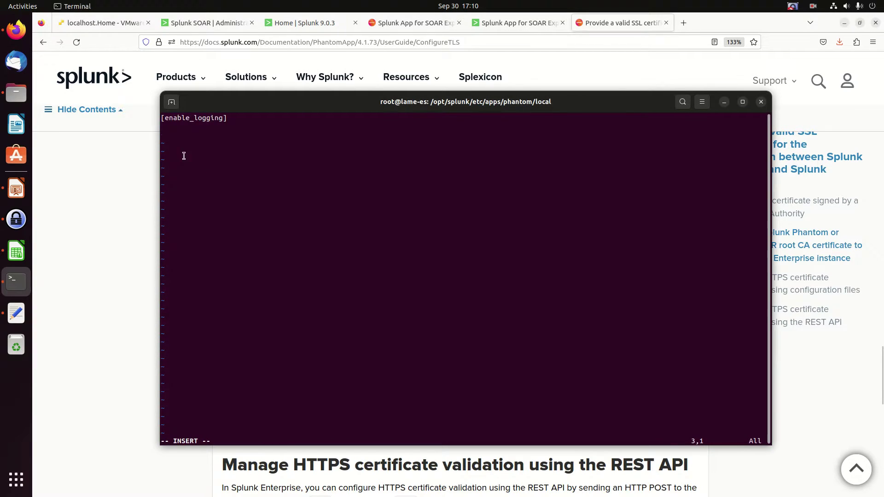
right_click(179, 139)
click(248, 173)
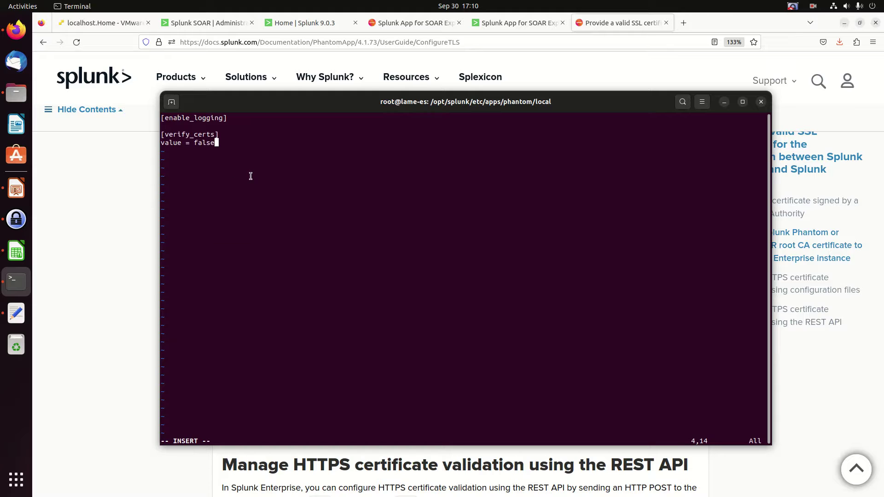
key(Escape)
Save phantom.conf with :wq and restart Splunk with /opt/splunk/bin/splunk restart.
text(:wq)
key(Return)
text(/opt/splunk/b)
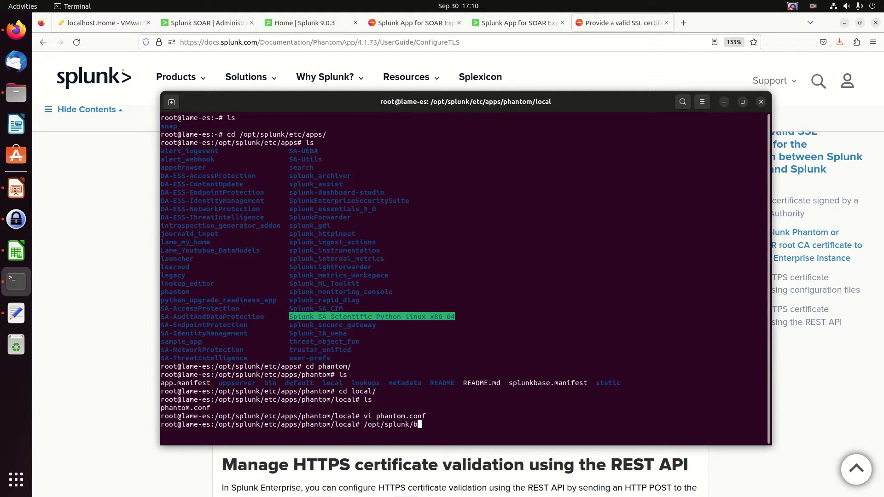
text(in/splunk restart)
key(Return)
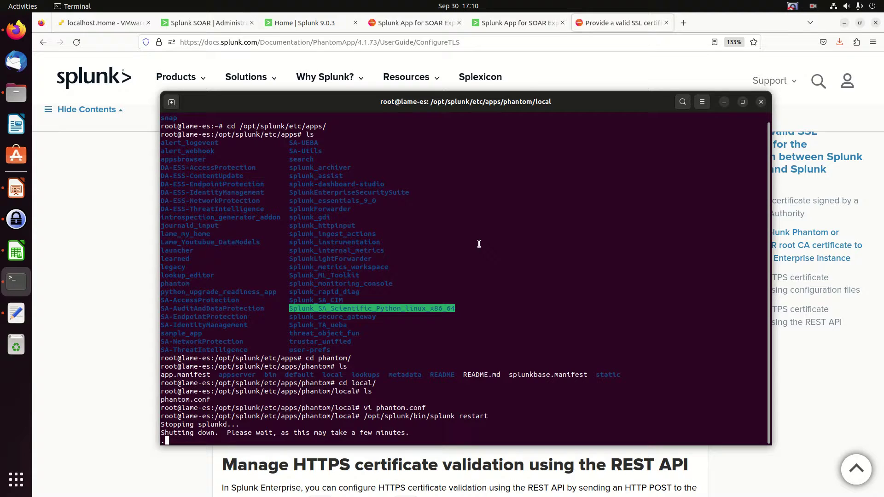
Return to Firefox and the Splunk App for SOAR server configuration page.
click(813, 6)
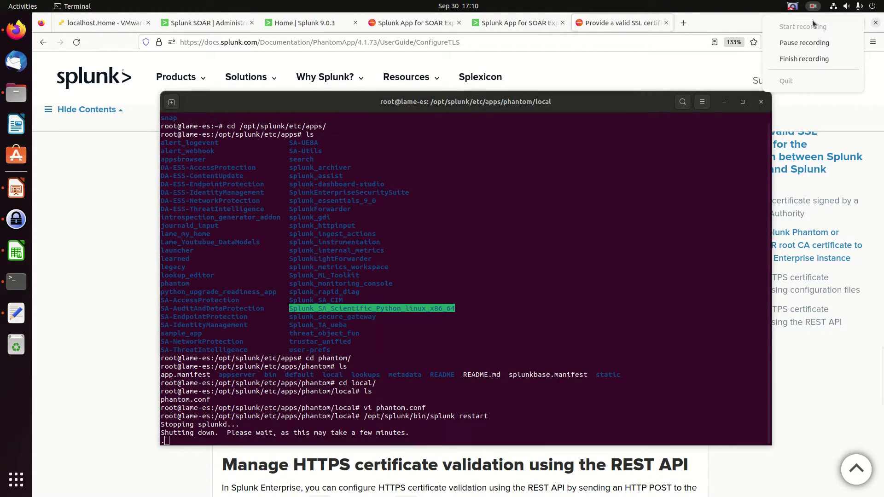
click(803, 43)
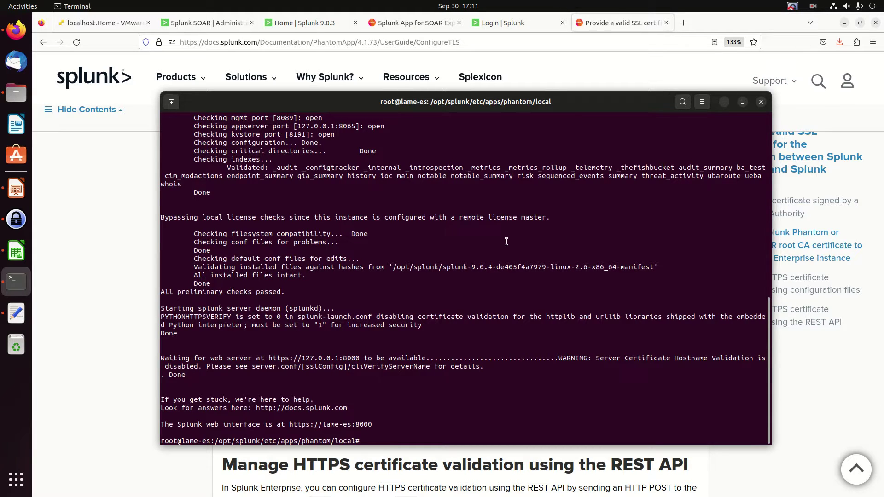
click(499, 24)
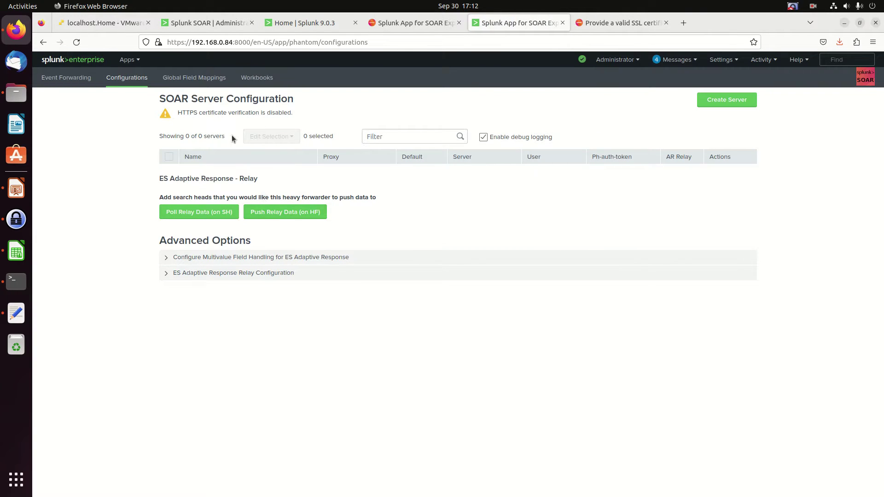
Create a new SOAR server using the SOAR user's copied auth configuration and save it.
click(715, 99)
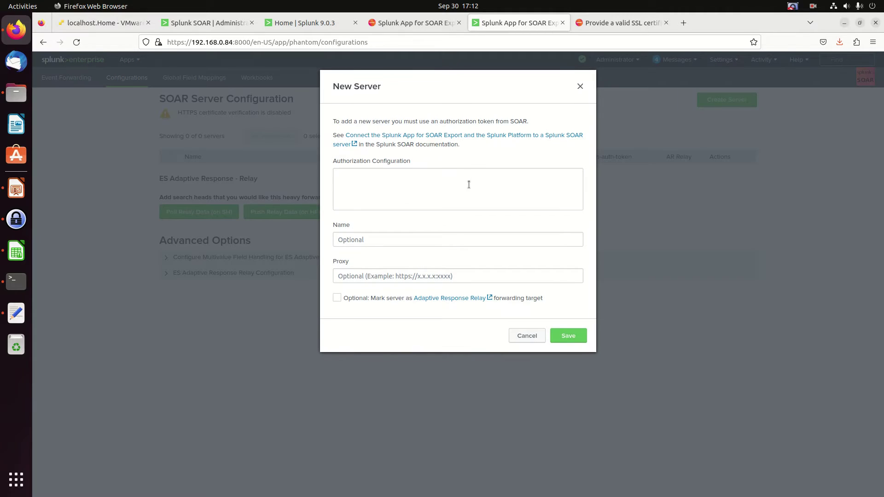
click(468, 184)
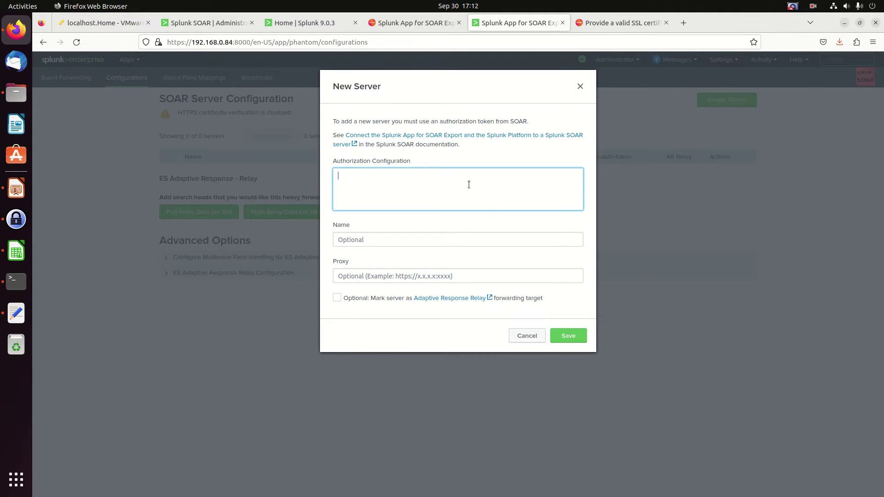
click(211, 22)
click(566, 229)
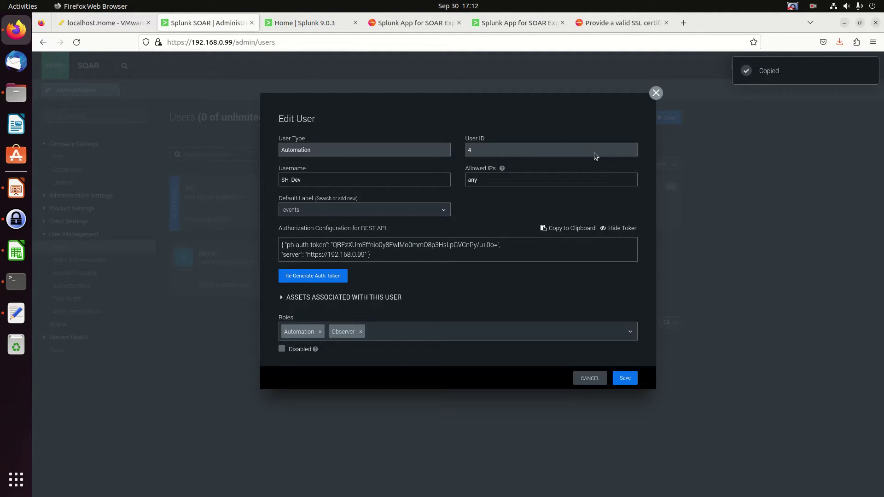
click(515, 24)
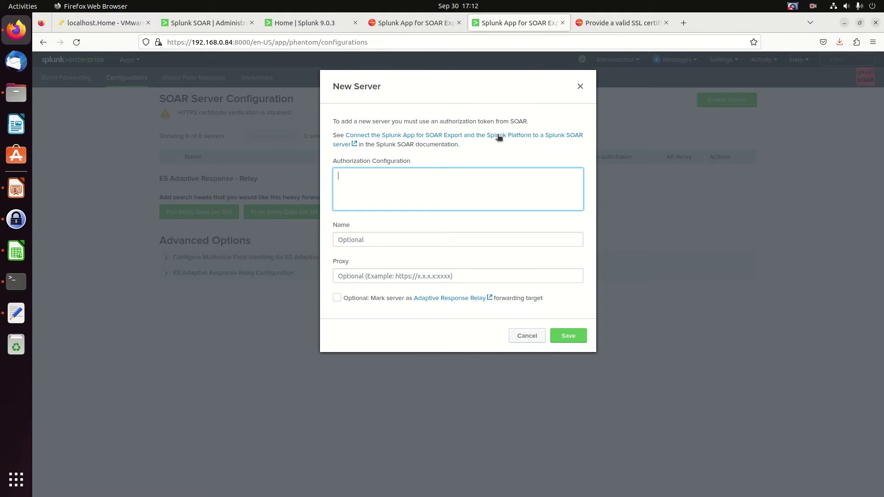
key(ctrl+v)
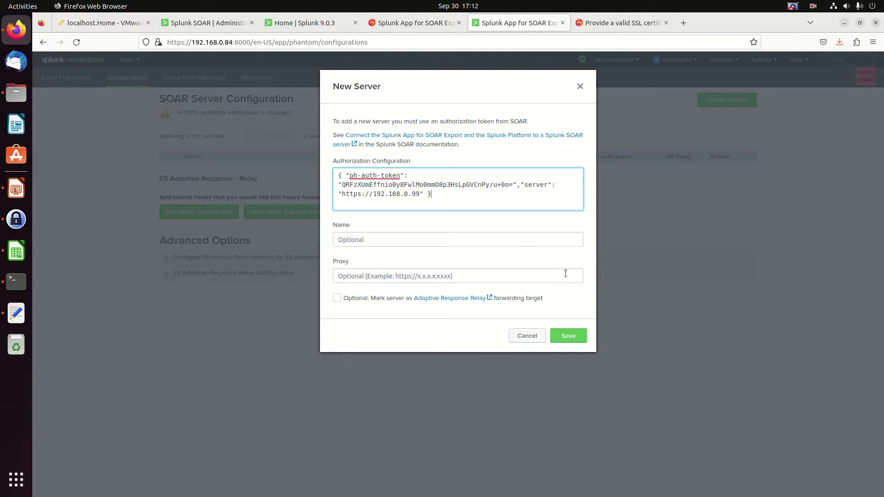
click(567, 336)
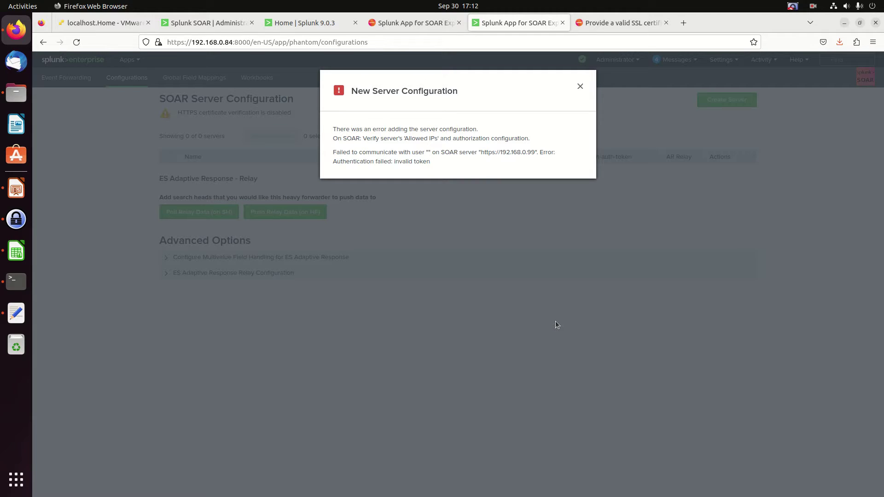
Re-generate the SH_Dev user's REST auth token in SOAR and copy the new configuration.
click(208, 23)
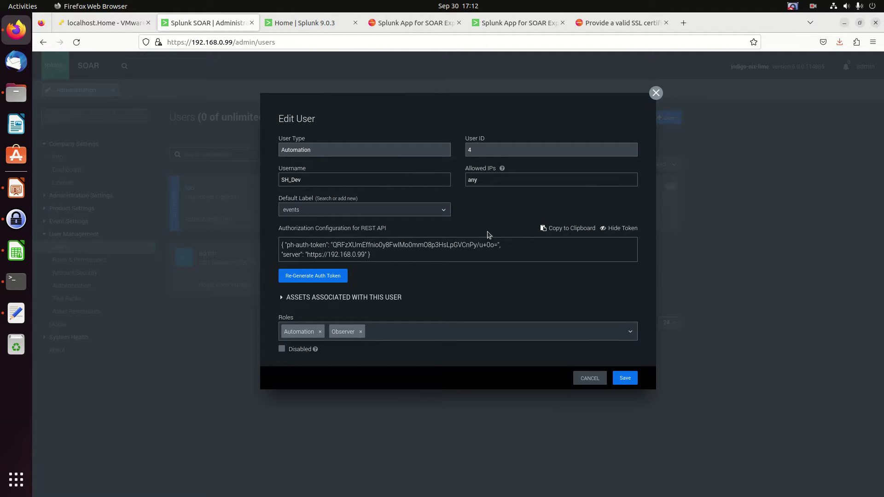
drag(387, 252, 324, 252)
click(321, 244)
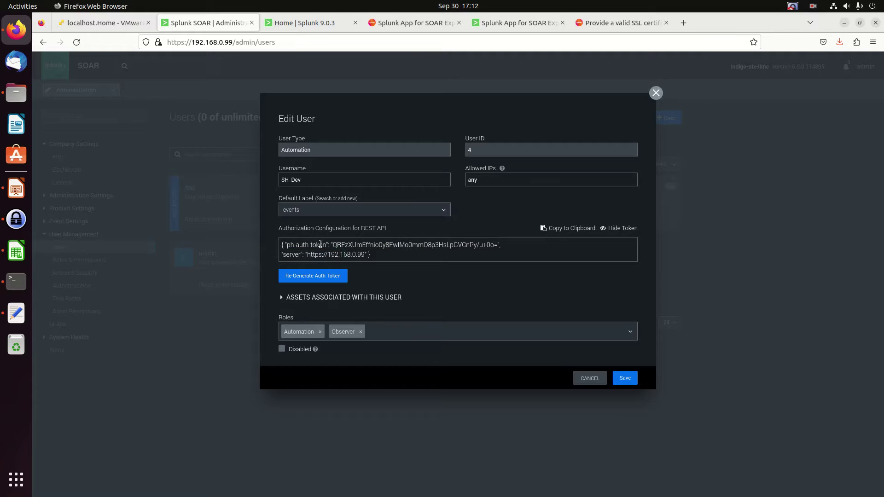
click(339, 275)
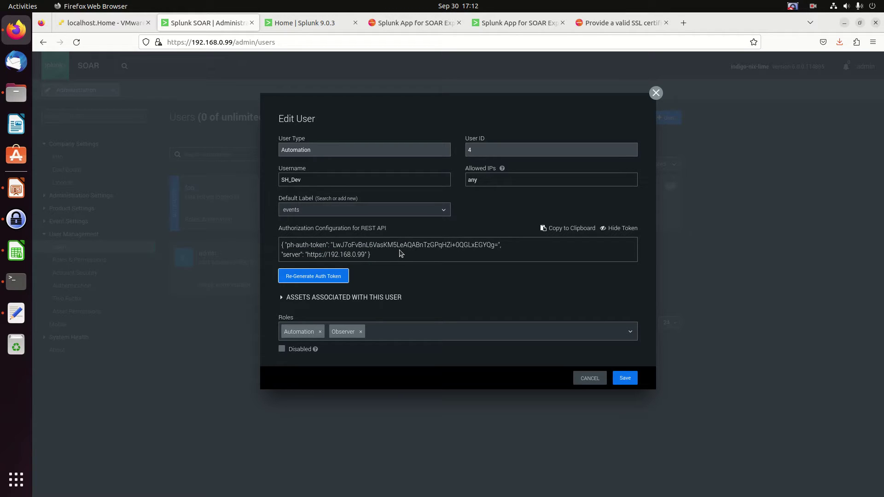
drag(366, 334, 273, 252)
click(284, 242)
key(ctrl+a)
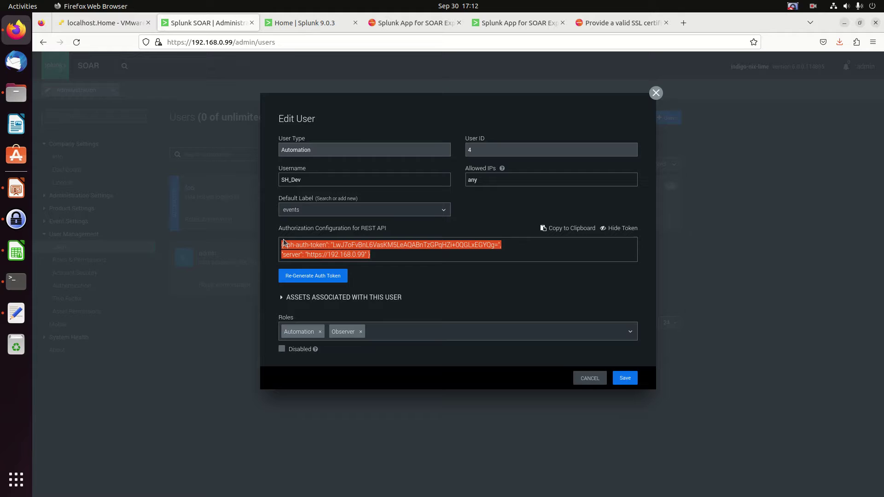
right_click(300, 246)
click(342, 265)
Back in Splunk, dismiss the failed server configuration error message.
click(620, 28)
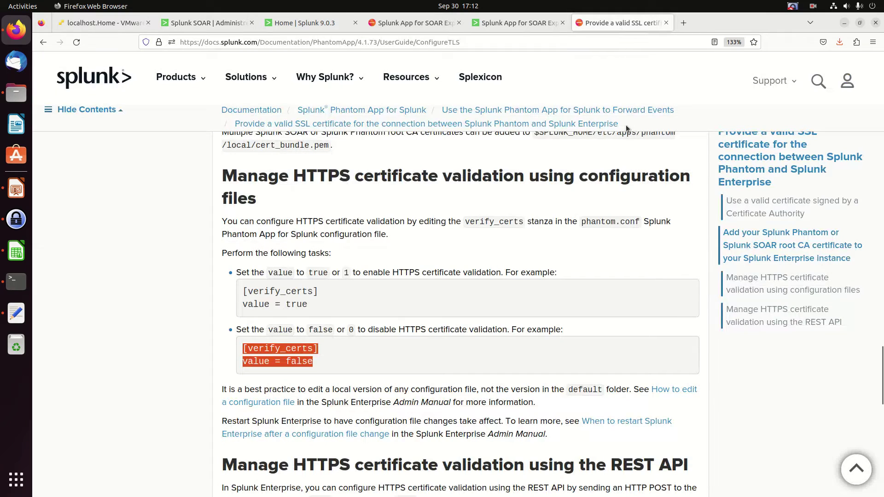
click(503, 27)
click(580, 86)
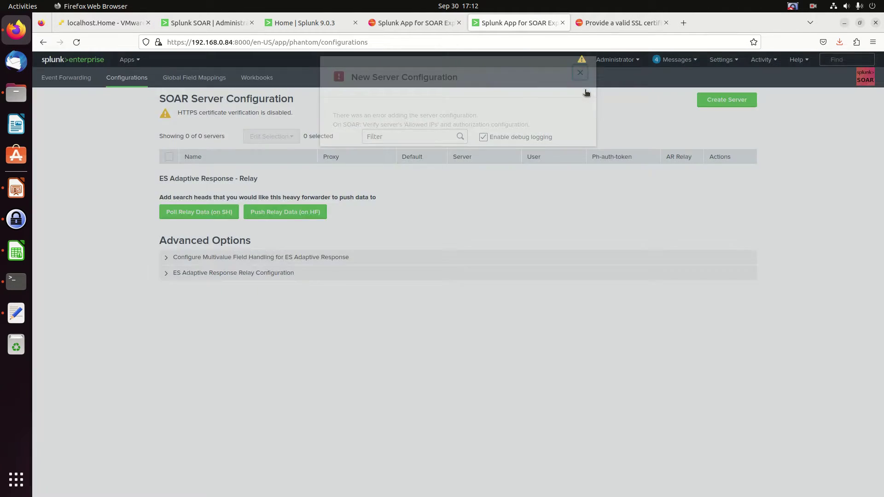
Add a SOAR server named phantom with the new token configuration and save it.
click(728, 100)
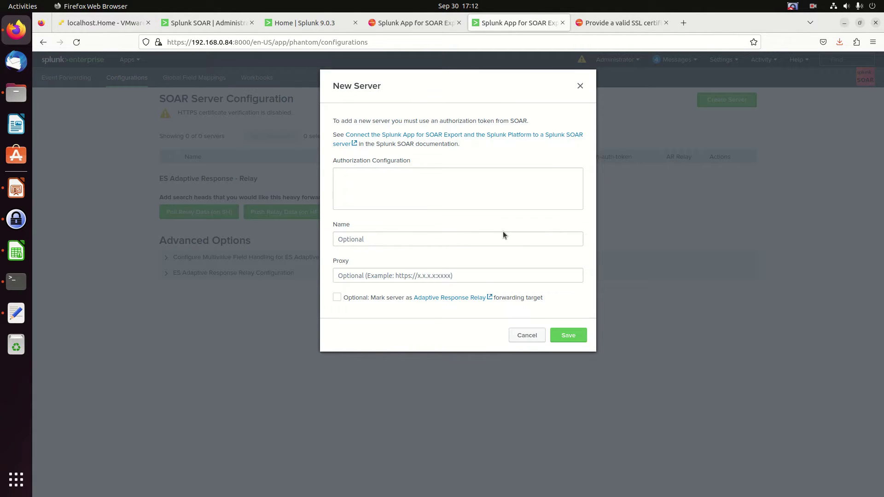
click(413, 186)
right_click(413, 187)
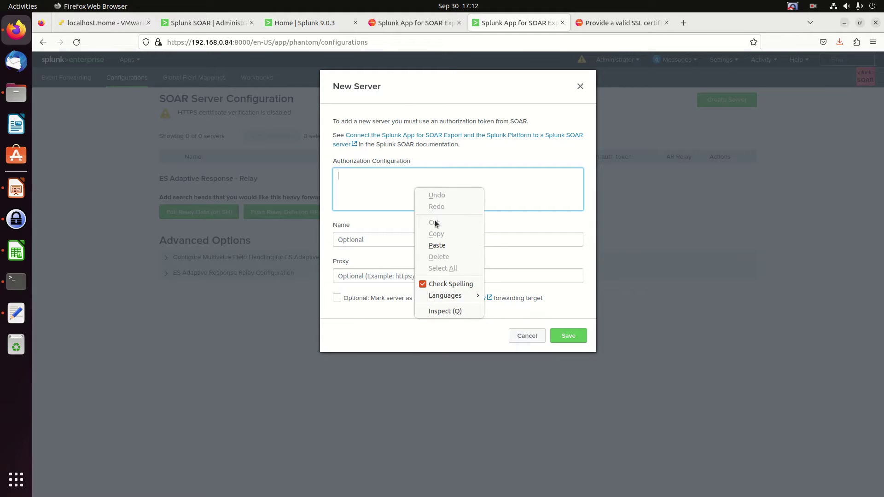
click(437, 245)
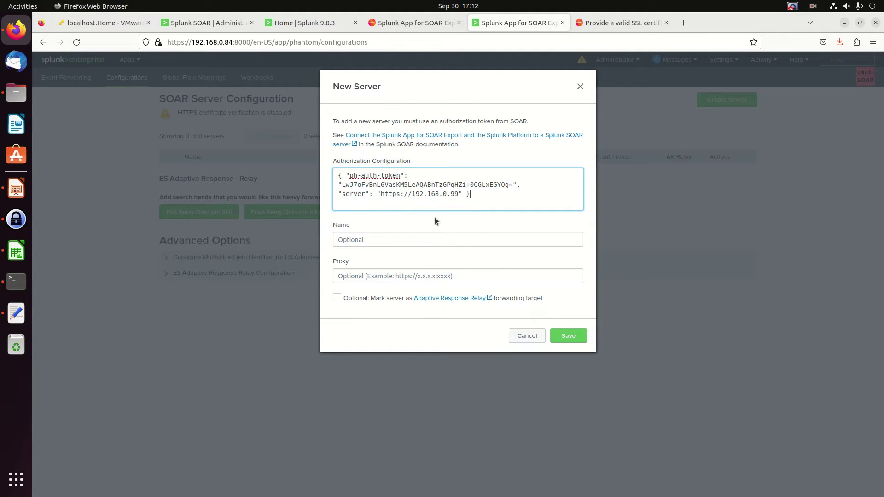
click(412, 241)
text(phantom)
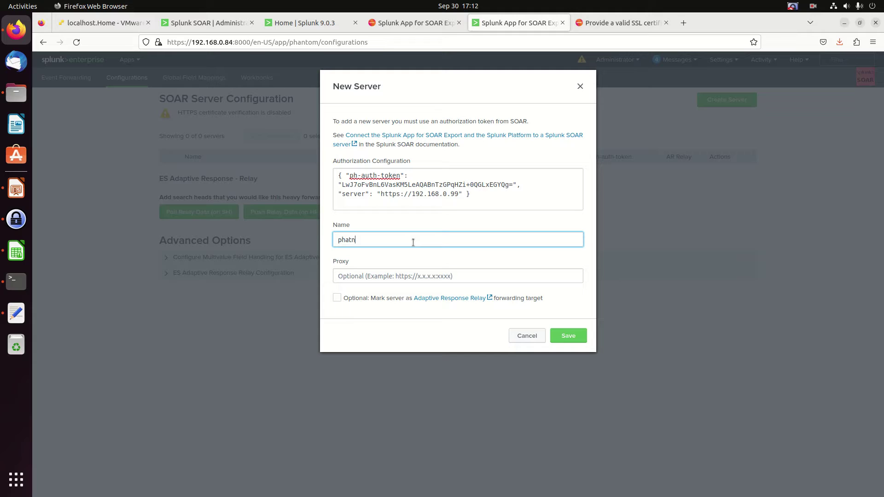
key(BackSpace)
key(BackSpace)
key(BackSpace)
key(BackSpace)
text(ntom)
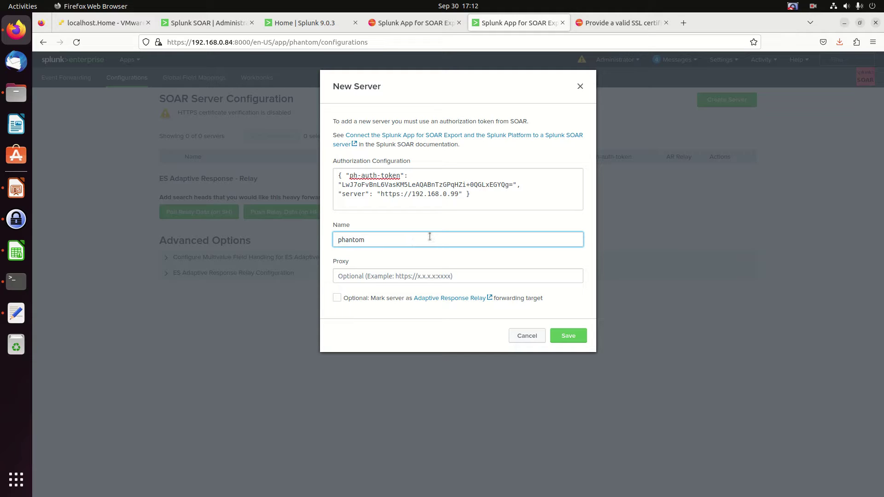
click(569, 336)
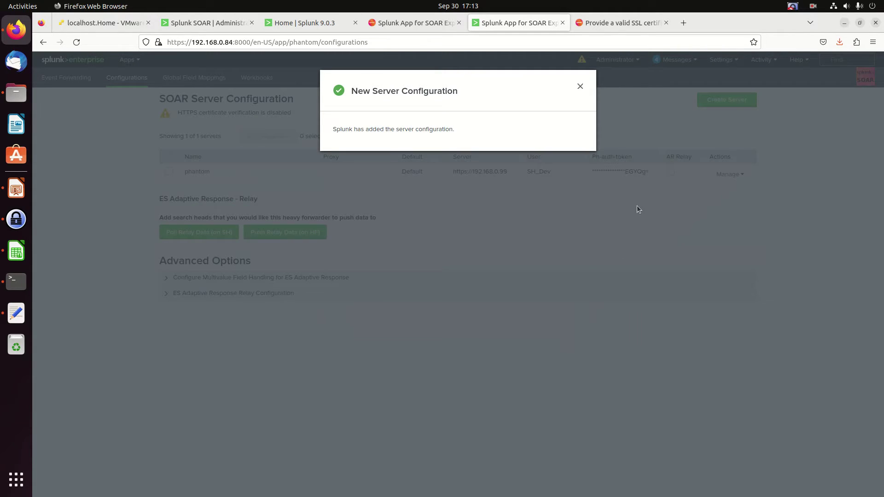
click(580, 87)
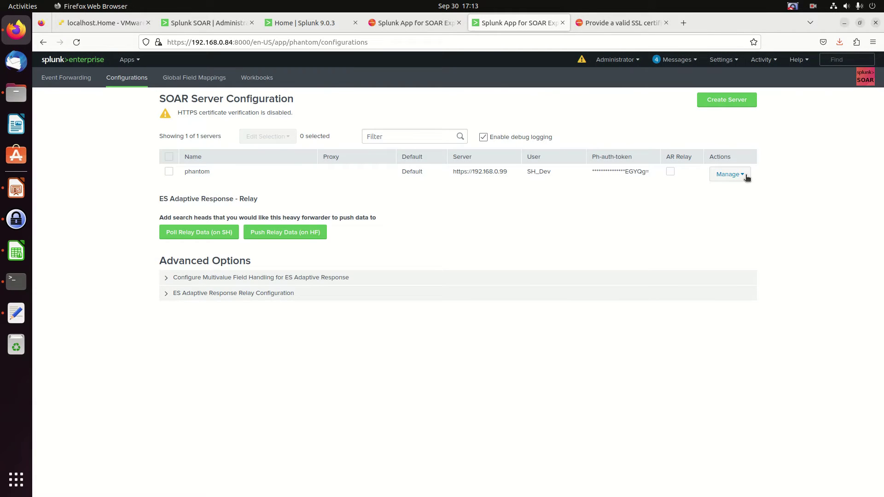
Sync playbooks from the phantom server via its Manage menu.
click(738, 174)
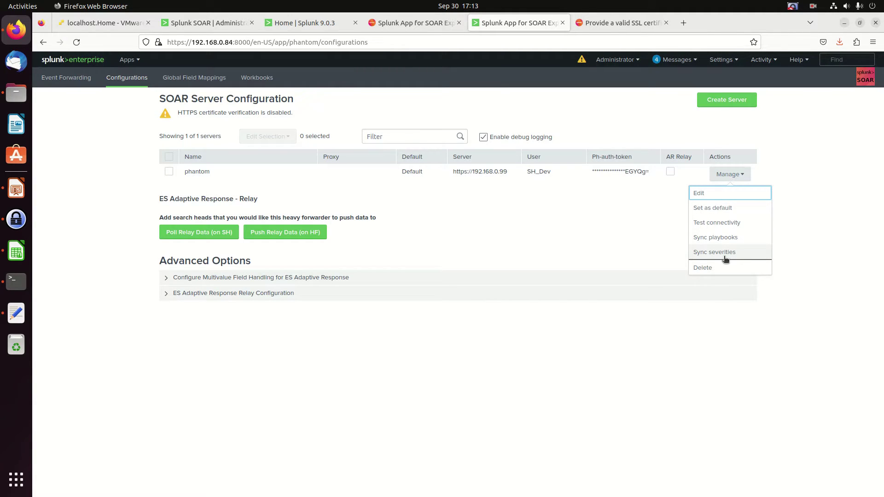
click(721, 237)
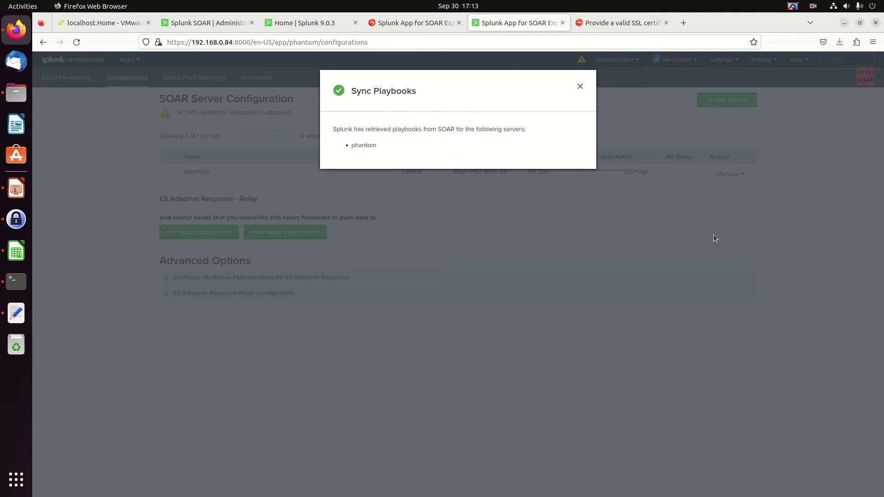
click(580, 88)
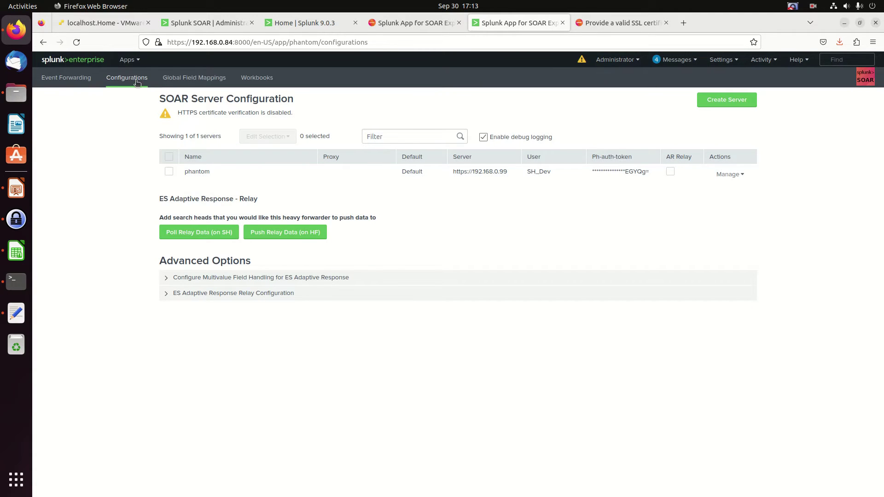
In Enterprise Security Incident Review, expand the Youtube Notable and open its Actions menu.
click(125, 59)
click(121, 91)
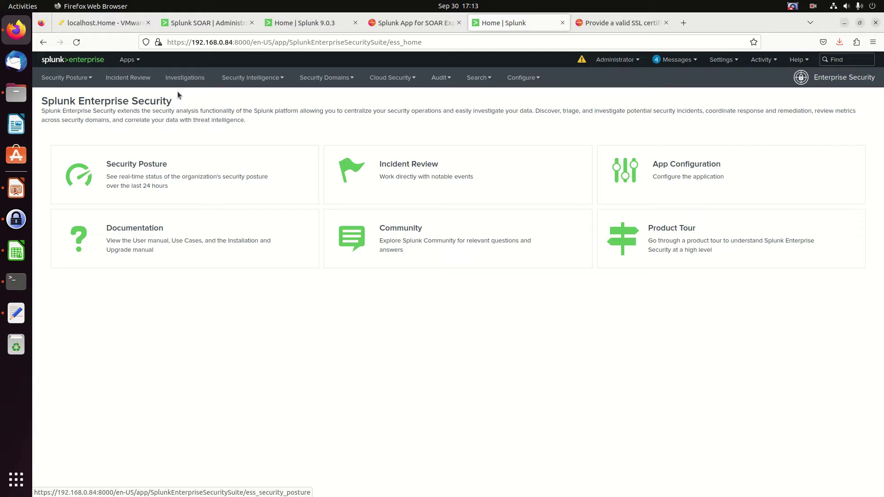
click(128, 77)
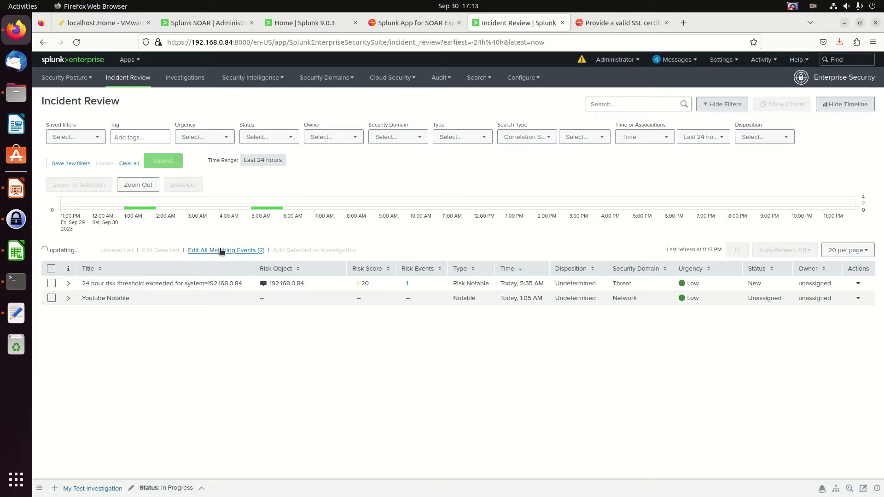
click(69, 300)
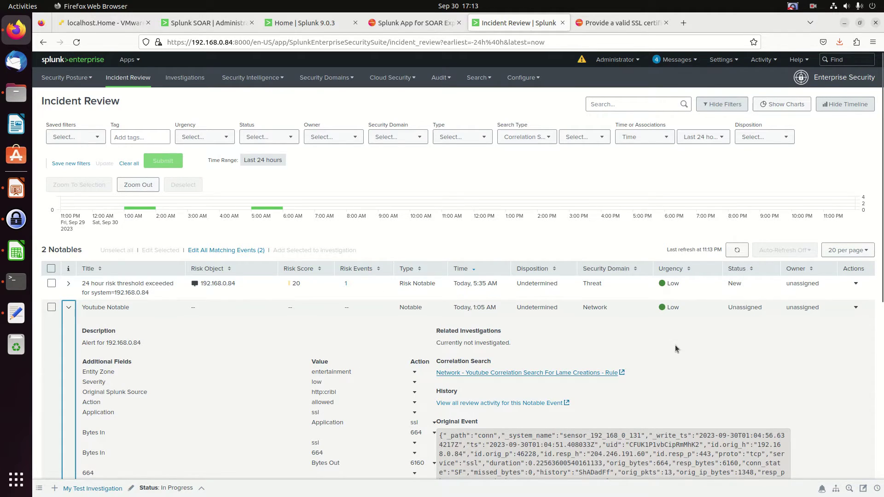
scroll(801, 329, down, 2)
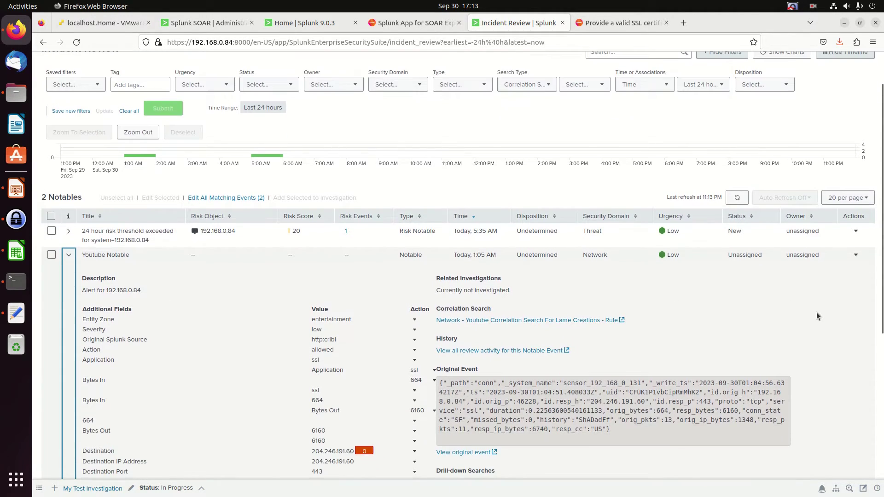
click(855, 257)
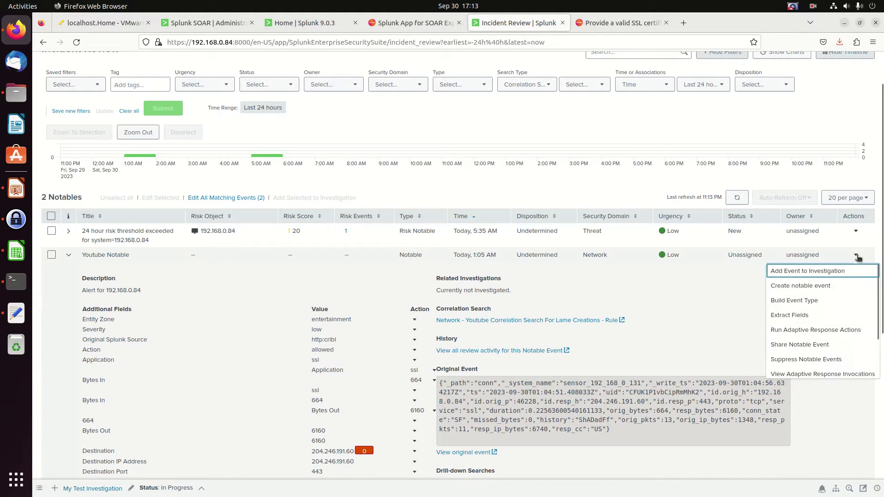
Choose Run Adaptive Response Actions for the Youtube Notable and add Send to SOAR.
click(829, 332)
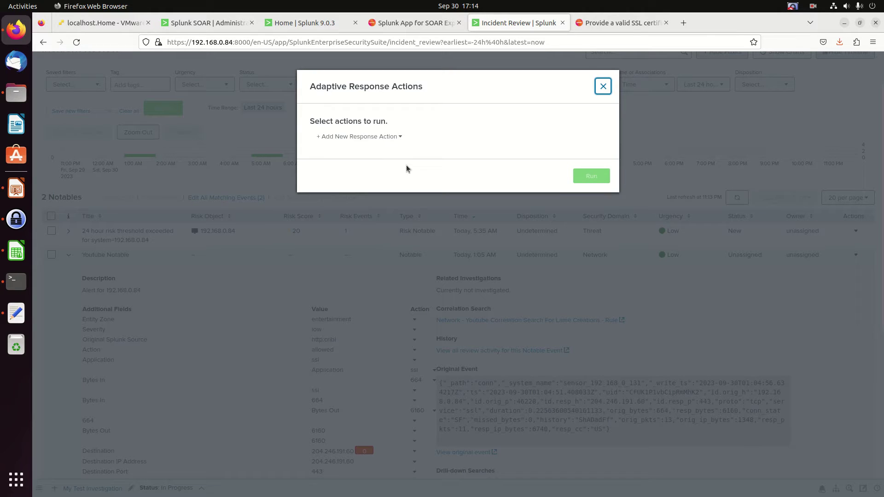
click(360, 136)
scroll(328, 258, down, 2)
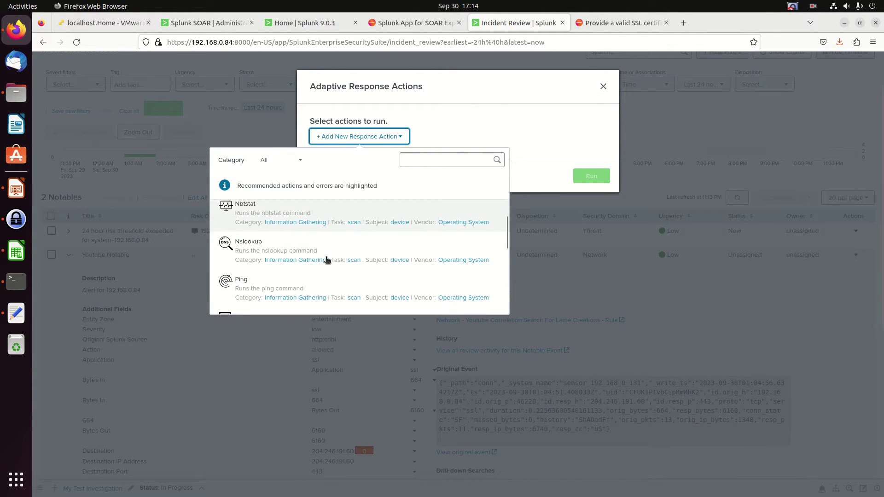
scroll(327, 260, down, 2)
scroll(327, 260, down, 1)
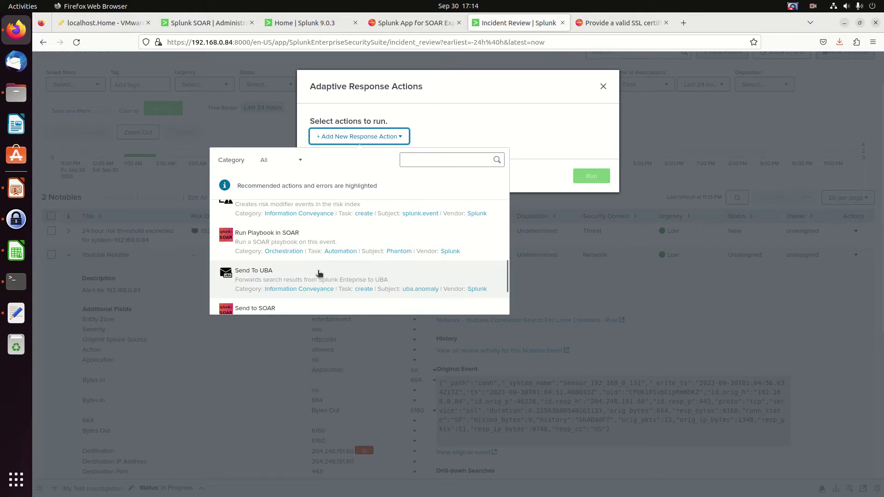
scroll(318, 274, down, 1)
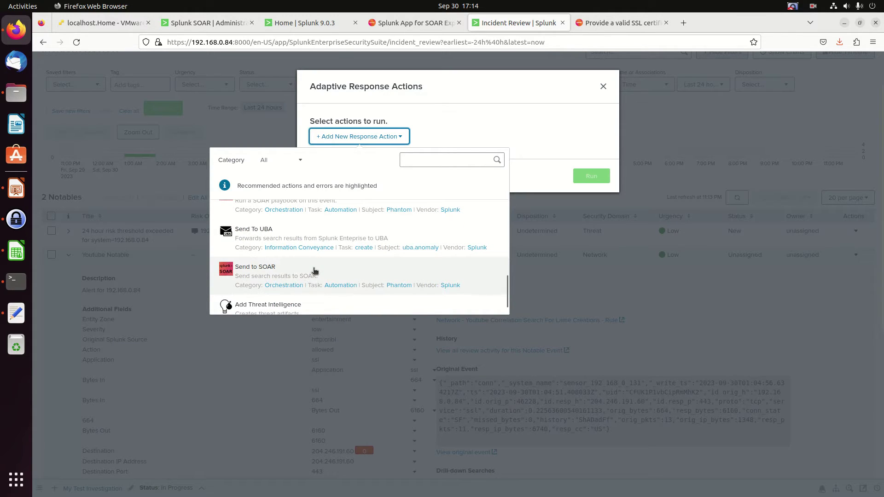
click(256, 272)
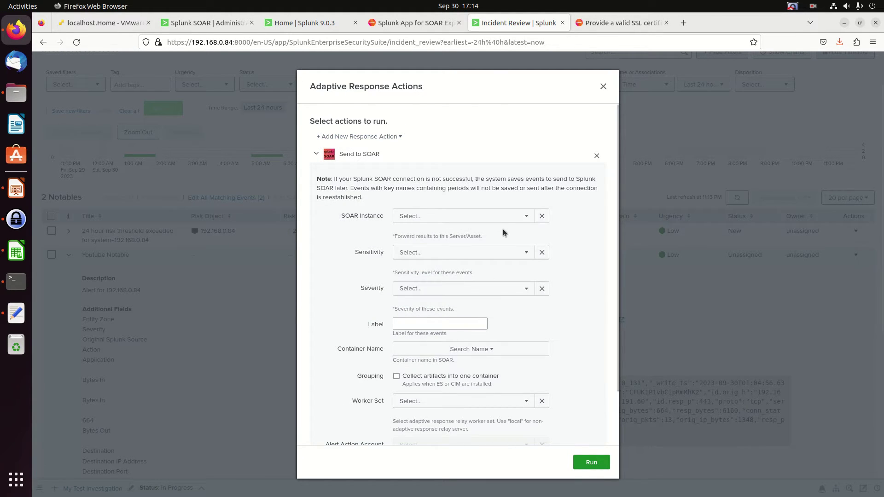
Set Send to SOAR to instance phantom, TLP: Red, severity phantom: High, label events.
click(521, 216)
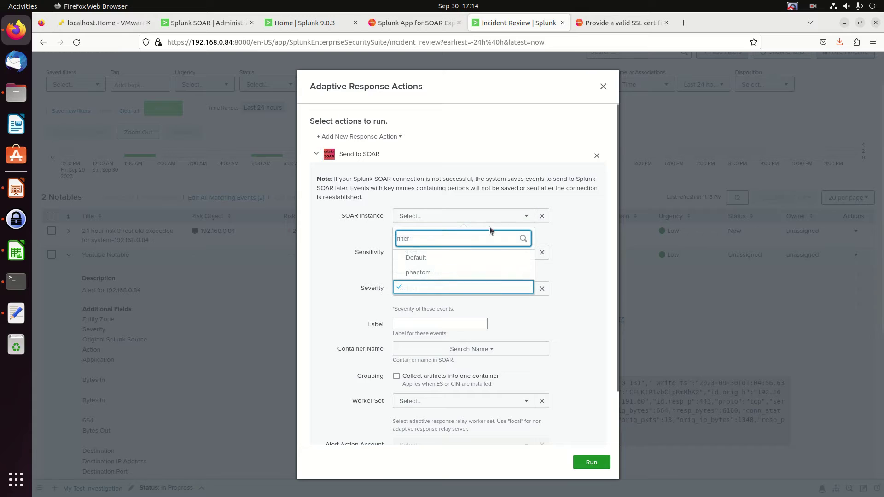
click(419, 273)
click(454, 255)
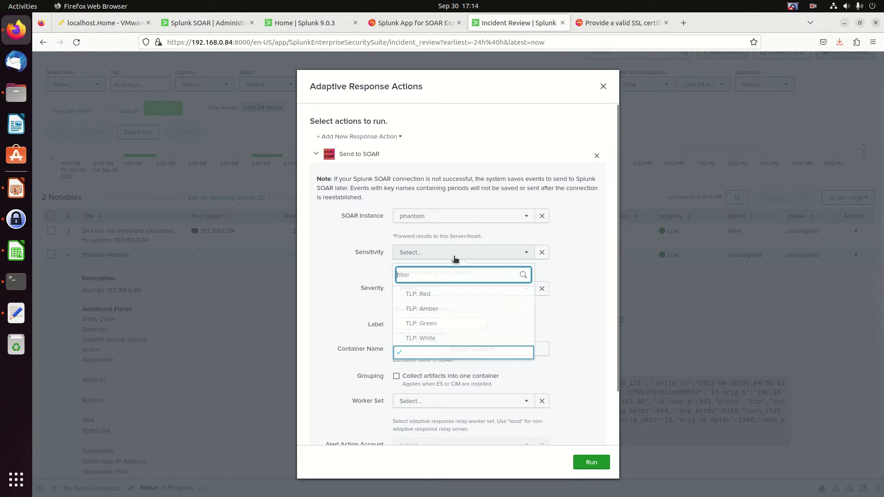
click(422, 295)
click(460, 289)
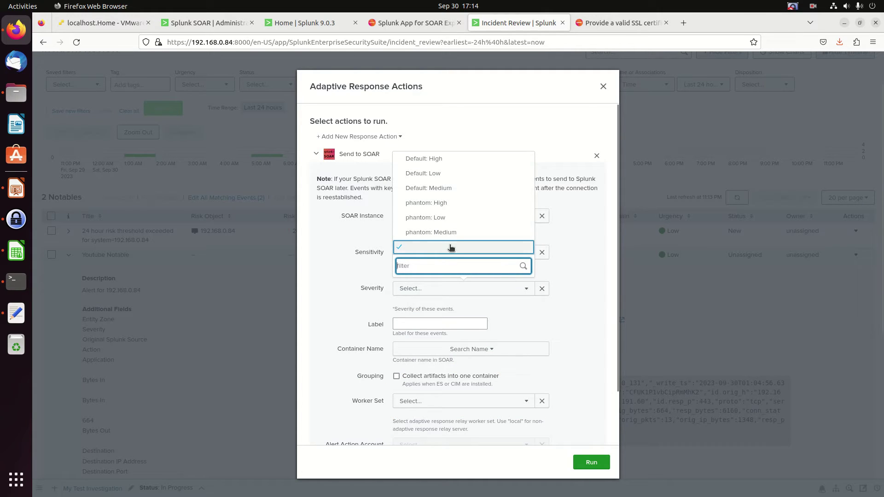
click(428, 202)
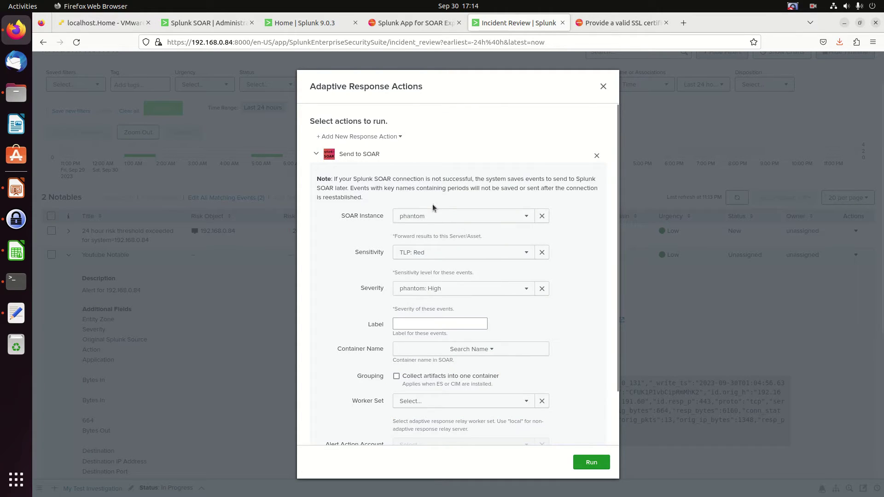
click(459, 322)
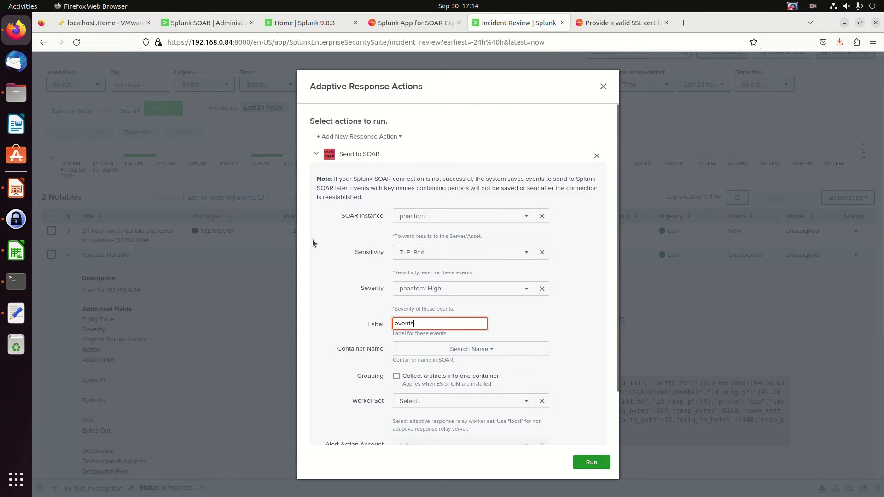
click(207, 23)
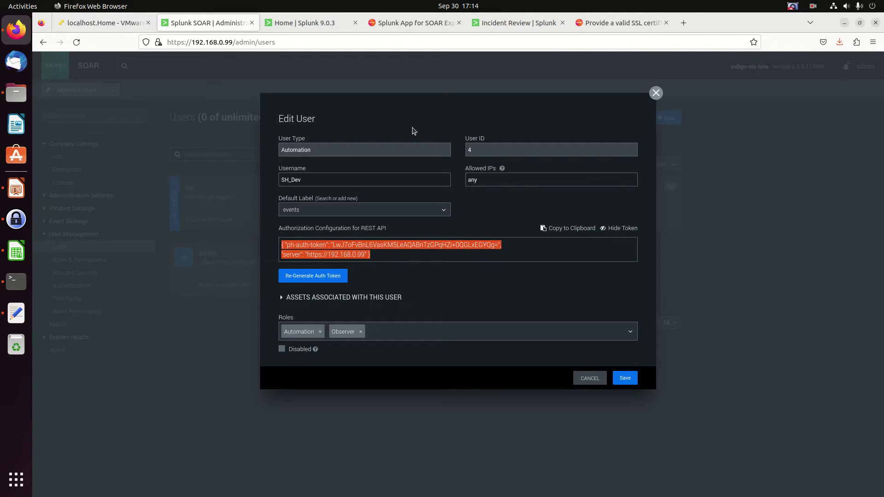
Close SOAR's Edit User dialog and open Event Settings > Label Settings to confirm the events label.
click(656, 93)
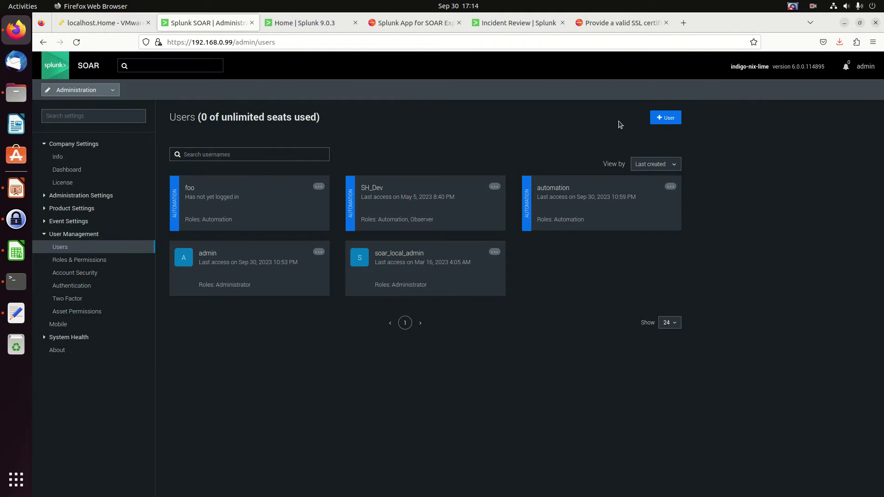
click(66, 223)
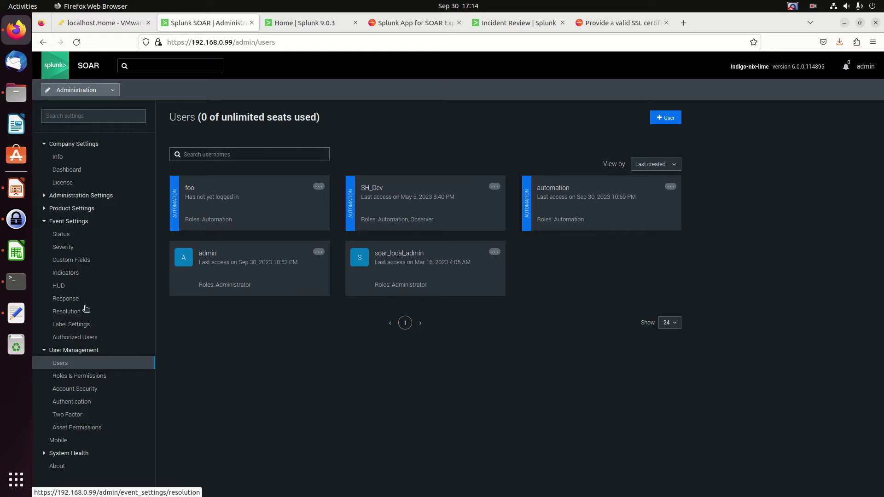
click(77, 328)
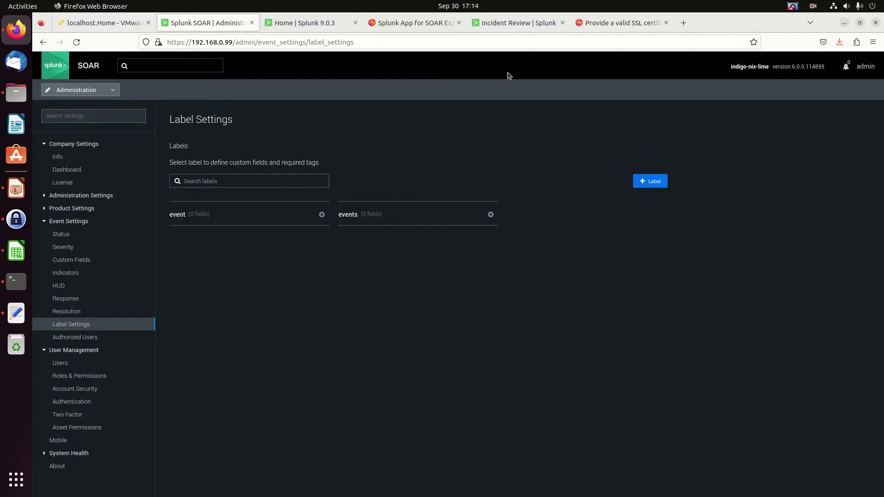
Leave the container name unchanged, run Send to SOAR, and close the Adaptive Response Actions dialog.
click(519, 27)
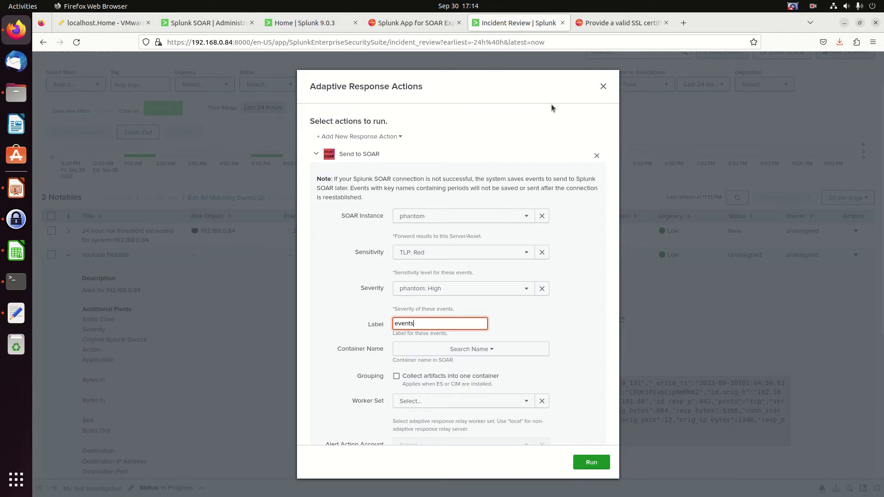
click(490, 353)
click(489, 353)
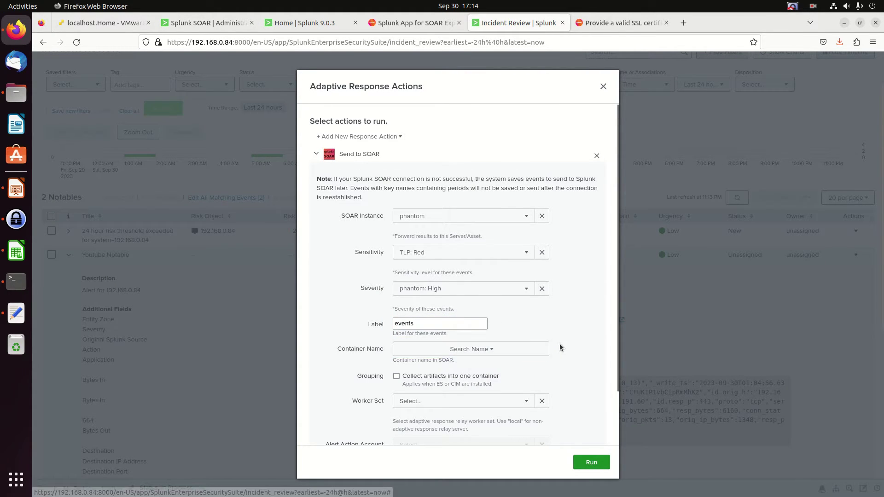
scroll(539, 375, down, 2)
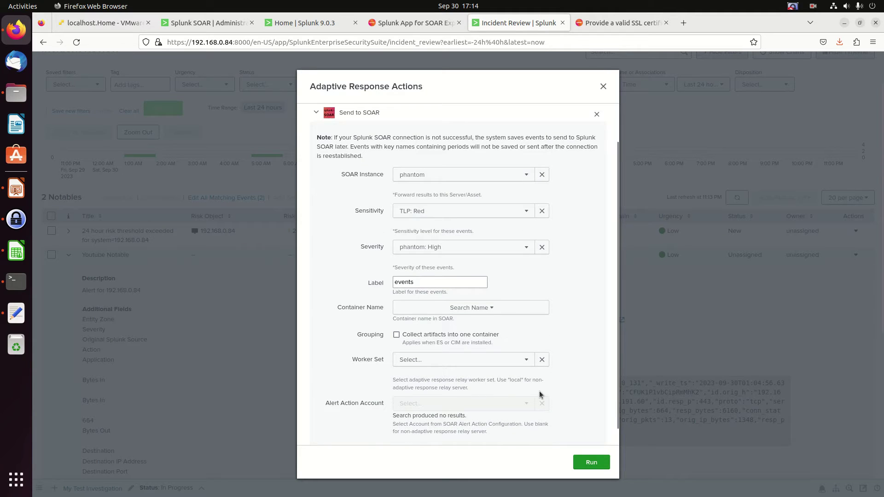
scroll(519, 389, down, 3)
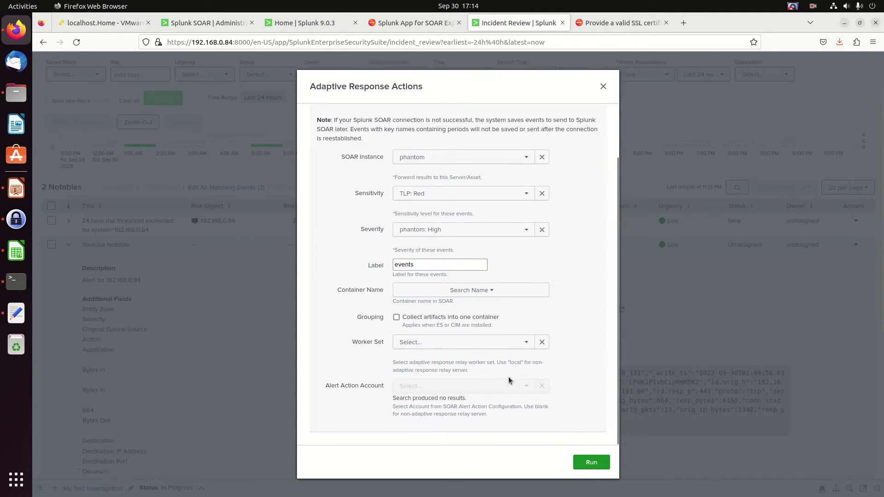
click(590, 462)
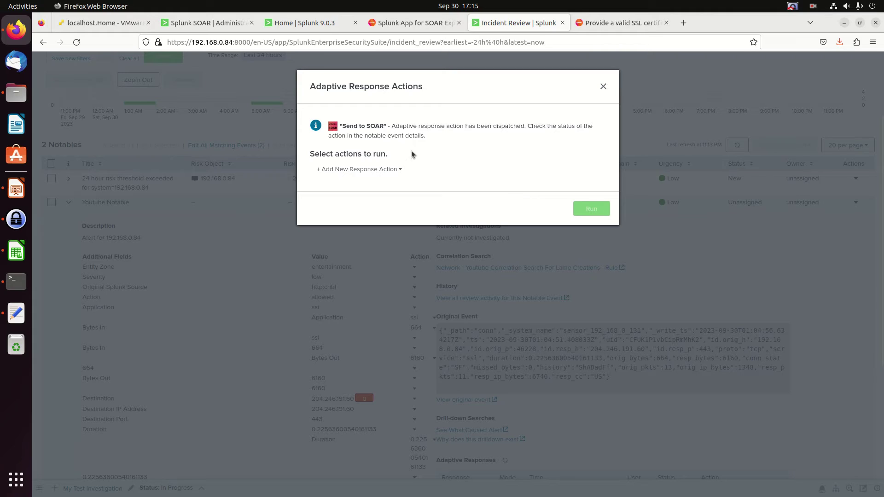
click(603, 87)
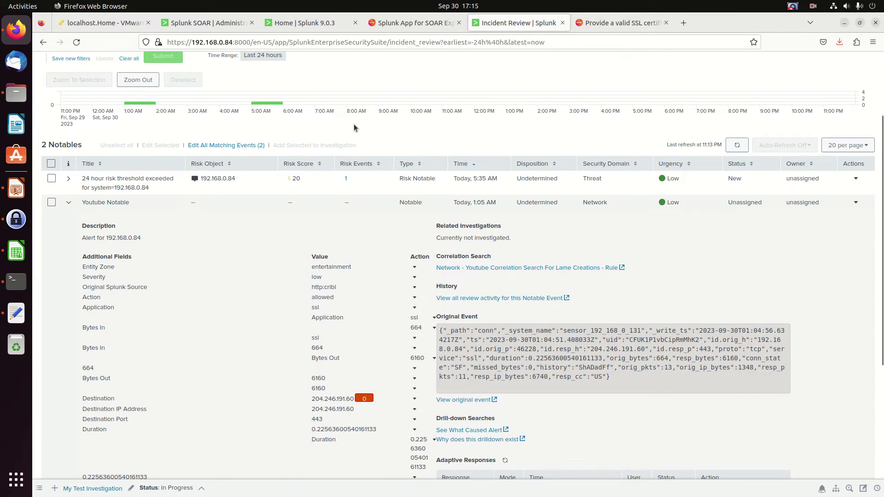
In SOAR, go to Administration > Sources > Events to find the new Youtube correlation search event.
click(207, 24)
click(73, 91)
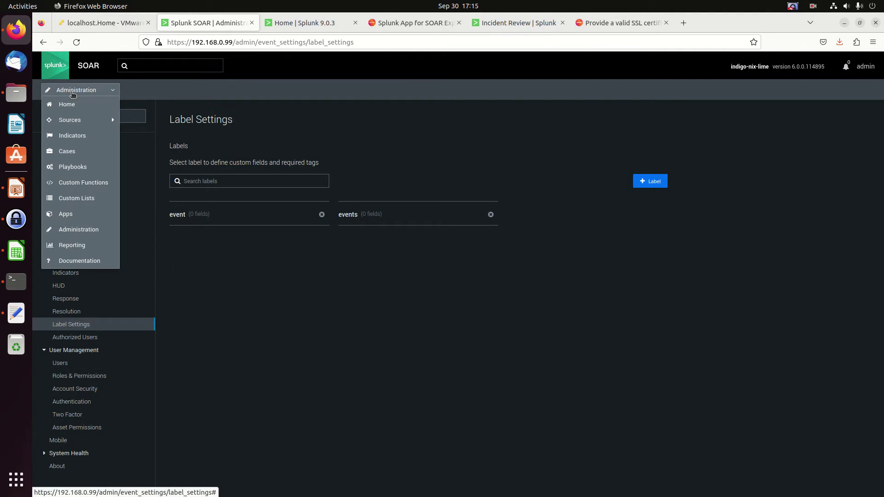
mouse_move(76, 120)
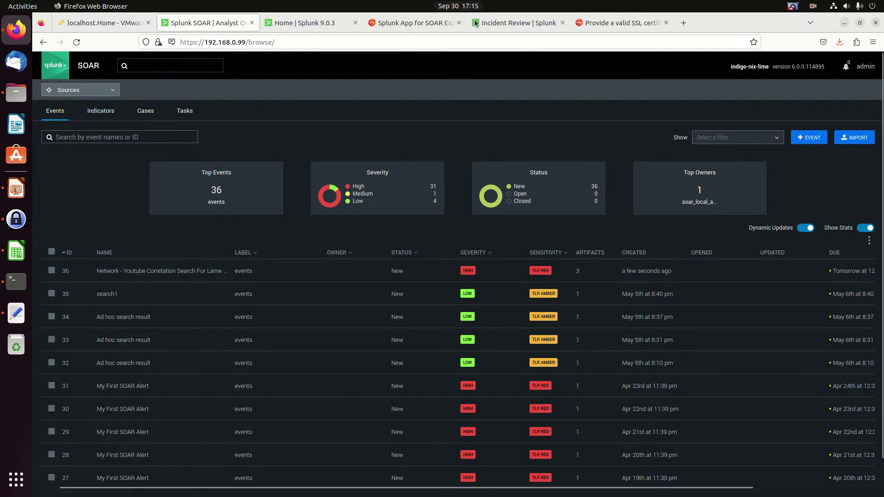
Review the Youtube Notable's details and adaptive response invocations, confirming Notable and Risk Analysis succeeded.
click(515, 23)
scroll(779, 308, down, 2)
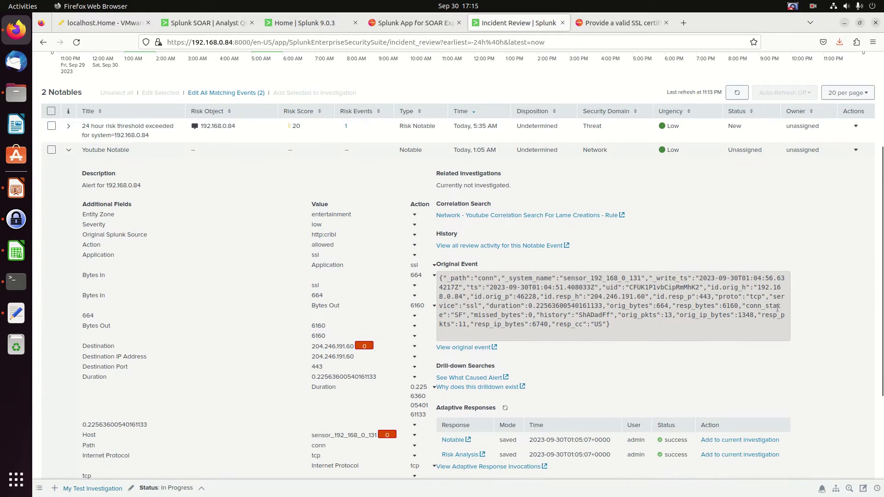
scroll(675, 323, down, 4)
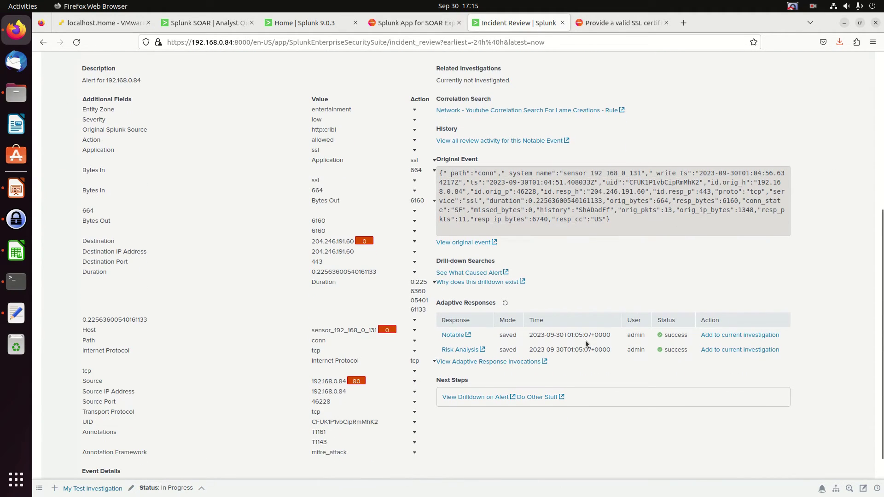
click(505, 366)
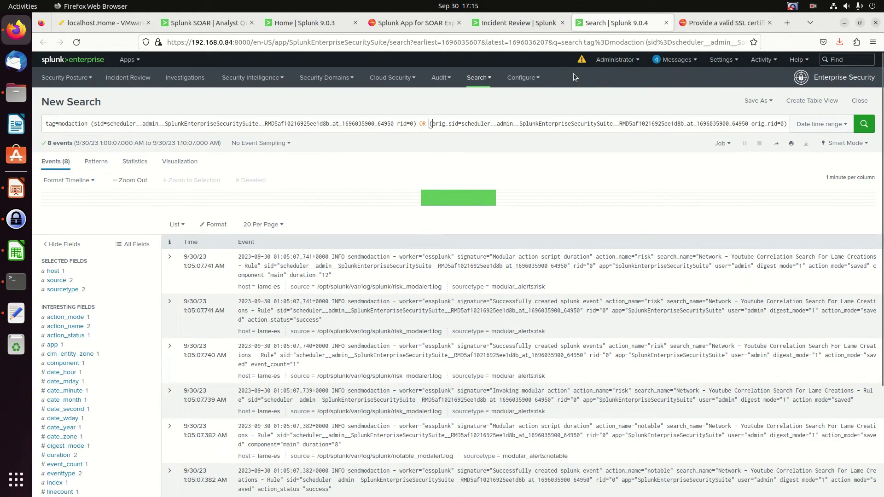
click(665, 23)
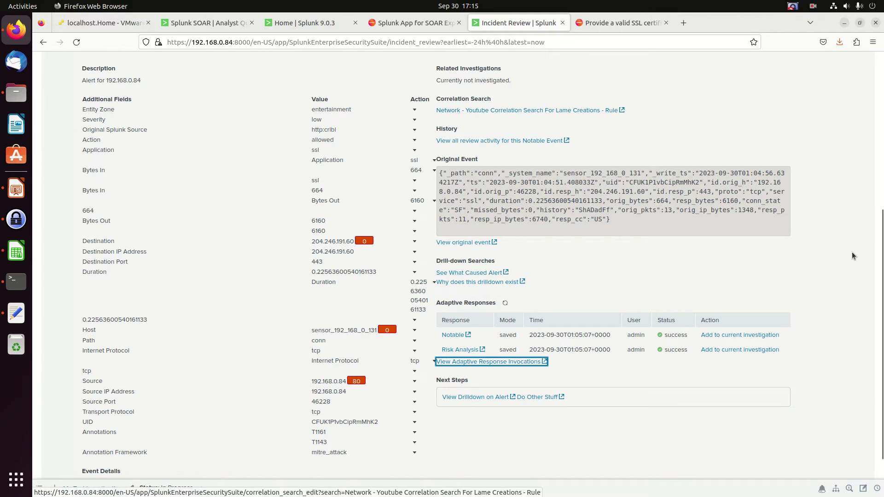
scroll(852, 256, up, 2)
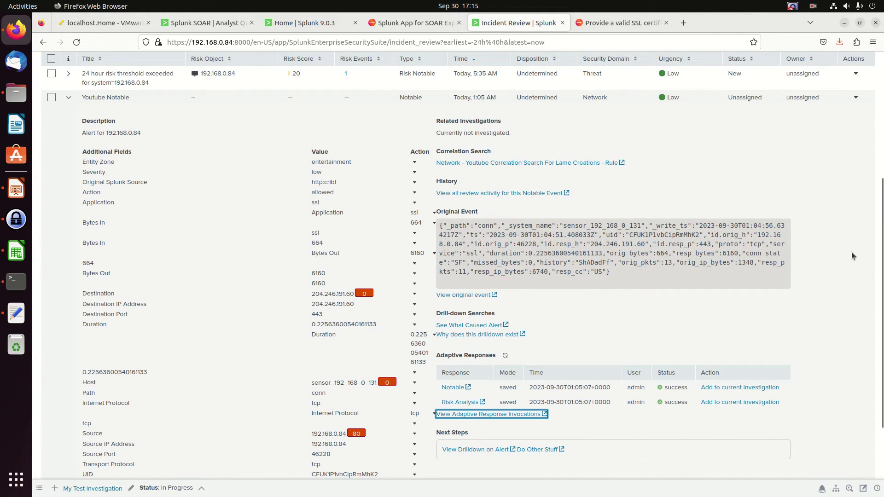
scroll(852, 256, down, 2)
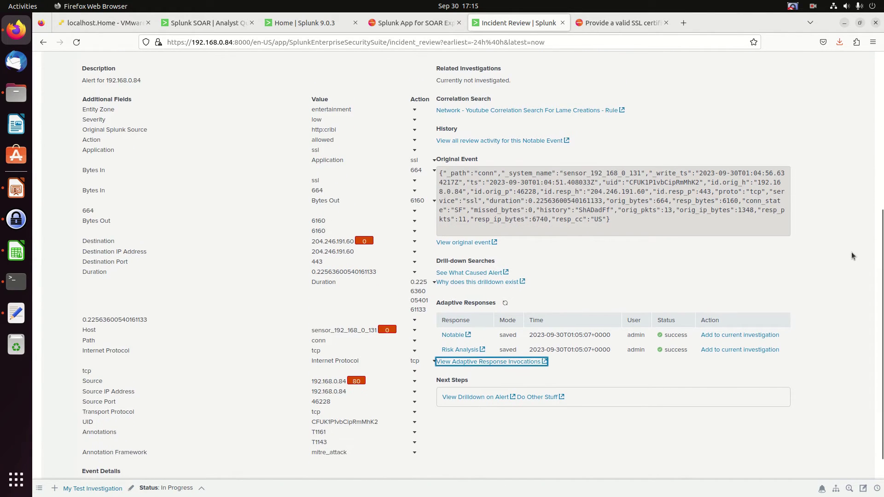
scroll(852, 252, up, 4)
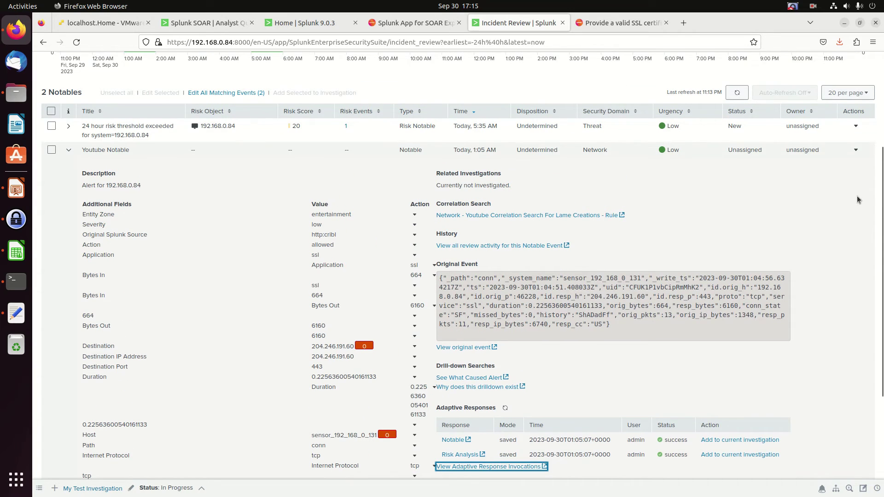
click(855, 149)
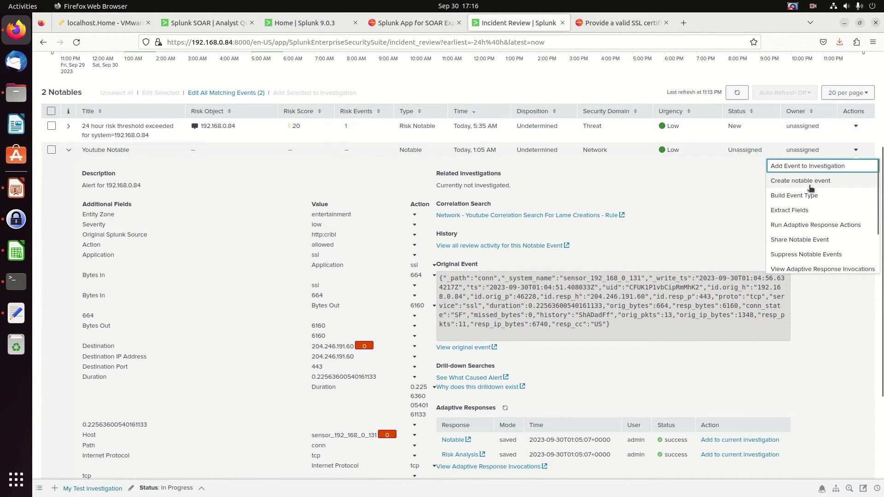
click(814, 224)
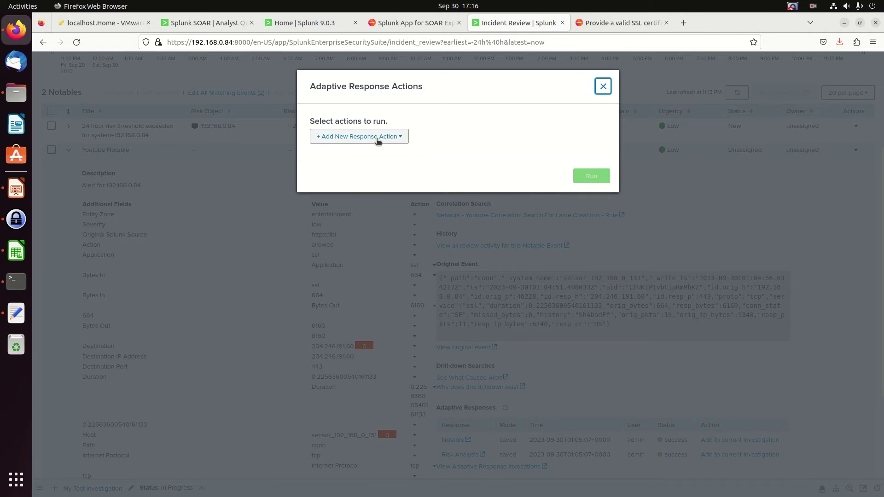
click(378, 138)
scroll(347, 219, down, 5)
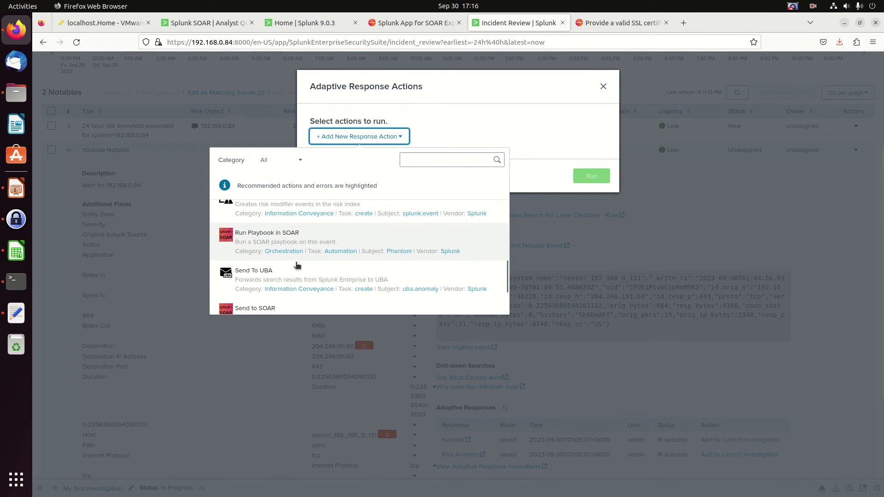
click(279, 248)
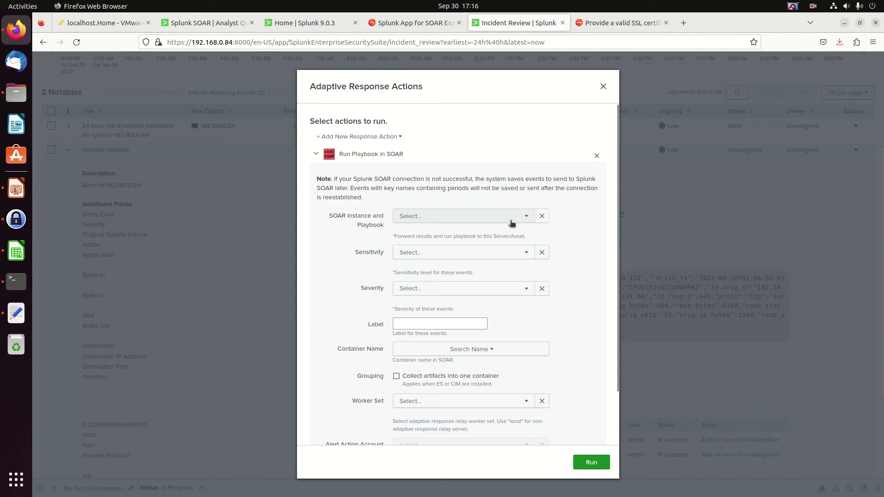
click(513, 220)
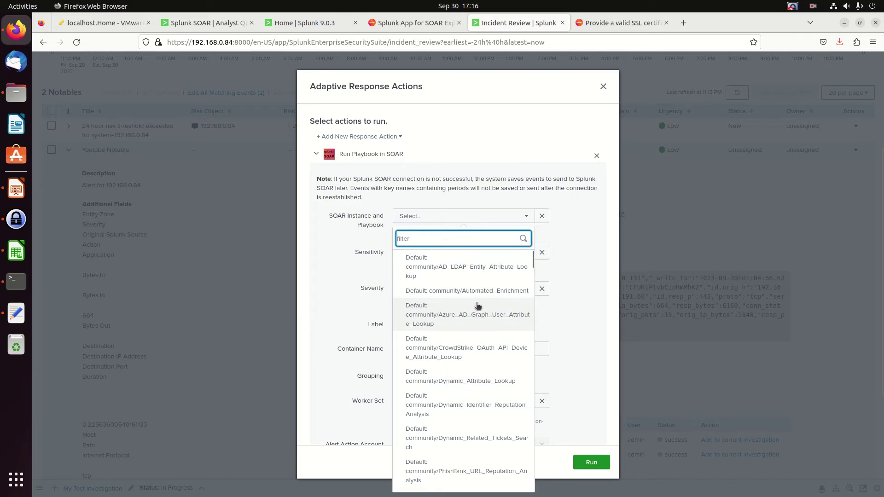
scroll(477, 306, down, 2)
scroll(478, 304, down, 1)
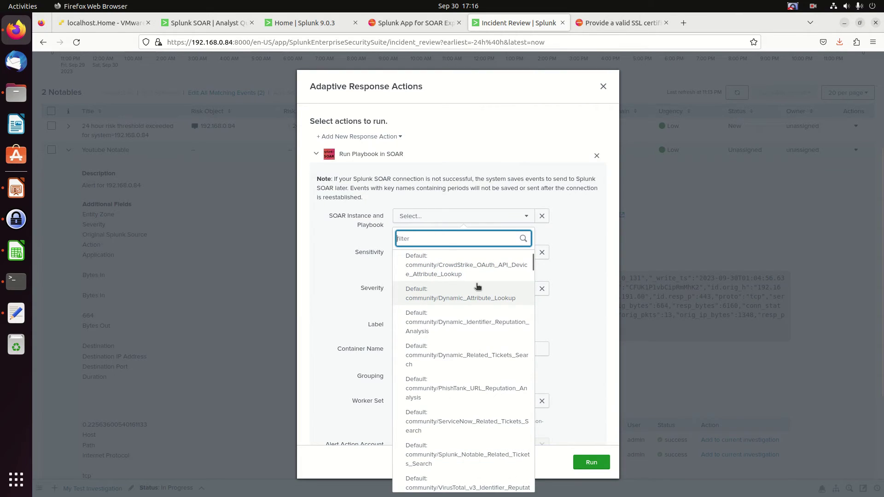
scroll(451, 340, down, 3)
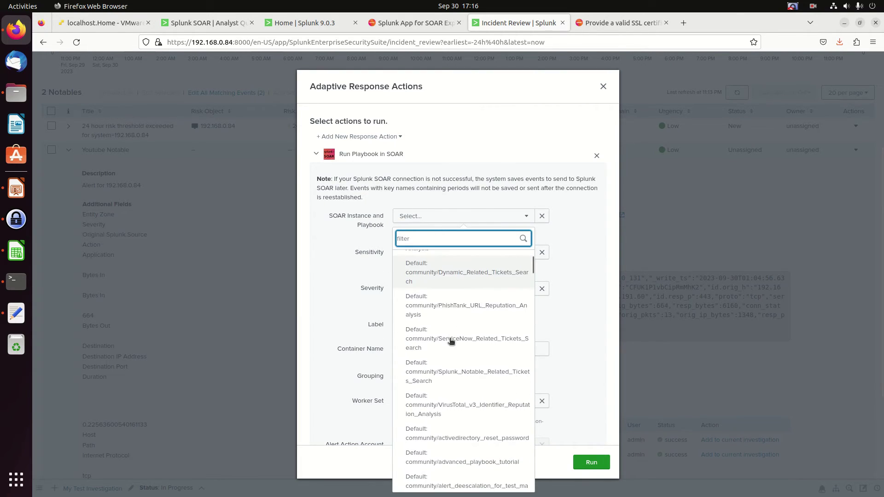
scroll(451, 341, down, 3)
scroll(451, 341, up, 4)
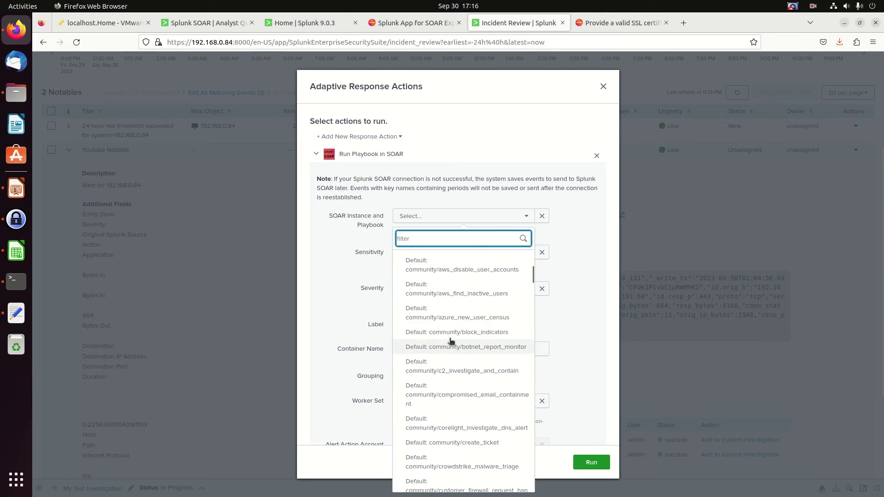
scroll(445, 294, up, 4)
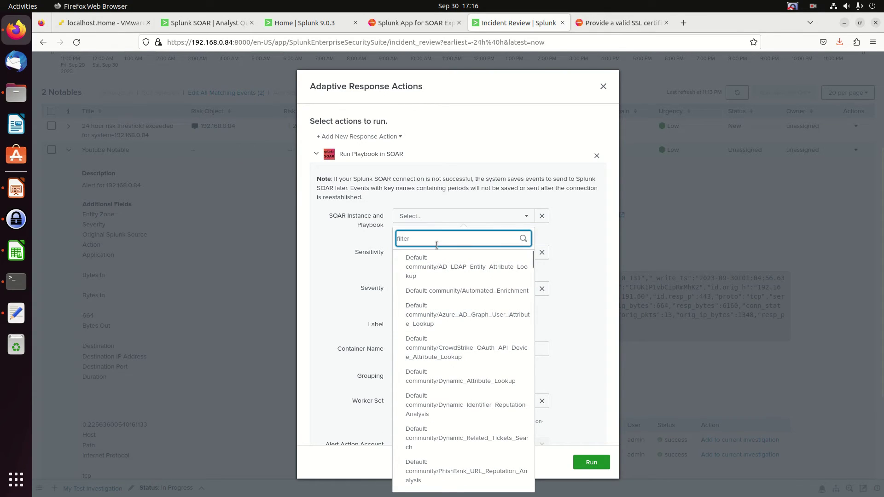
click(558, 283)
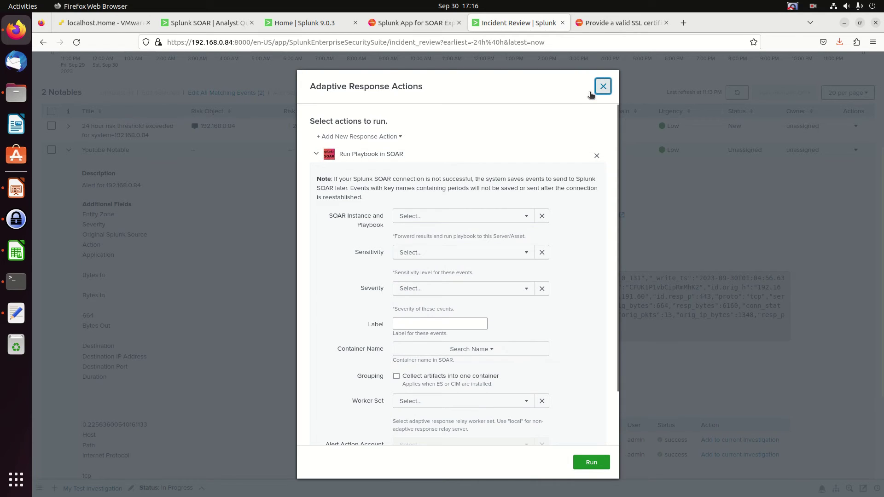
click(603, 86)
Go to the Content Management page under Configure > Content.
scroll(429, 170, up, 1)
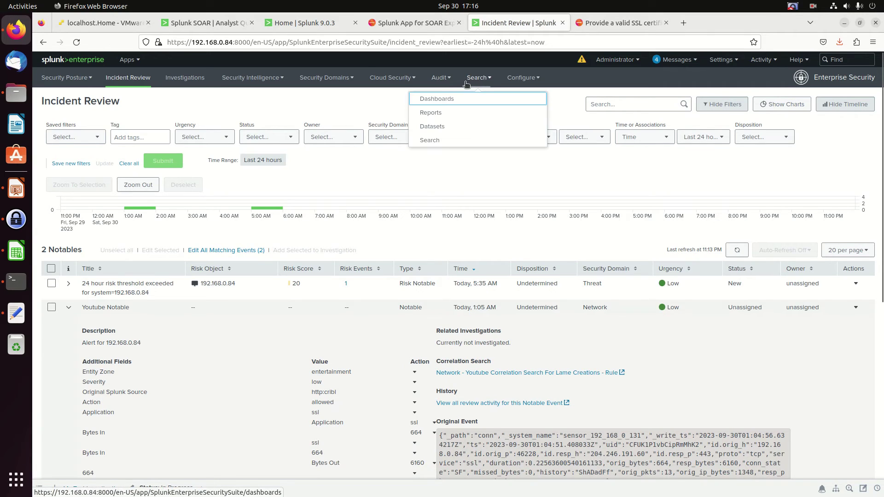
click(448, 78)
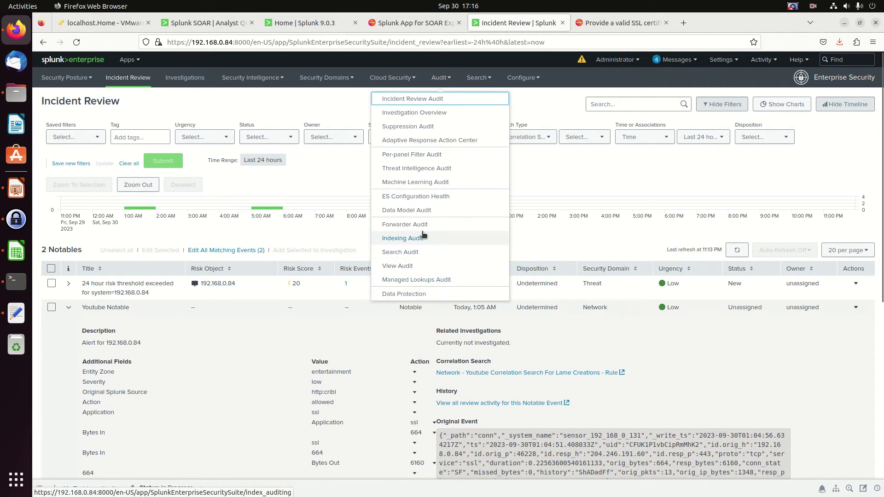
click(523, 77)
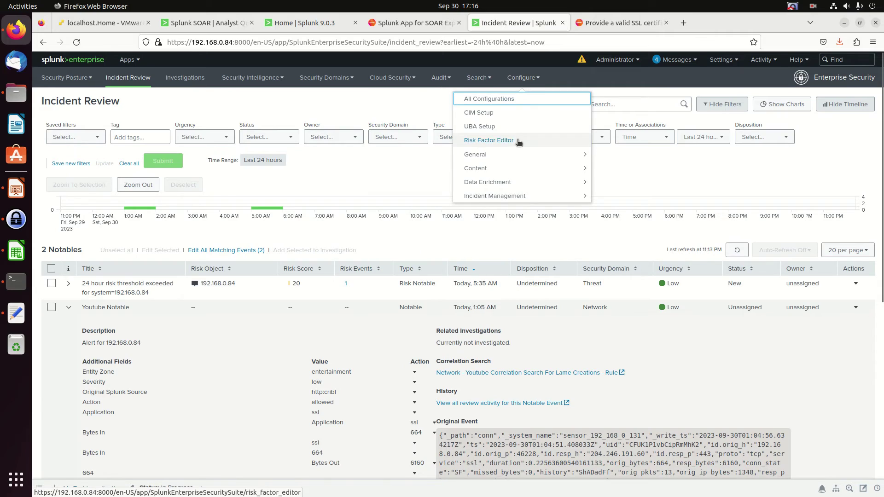
click(474, 169)
click(479, 119)
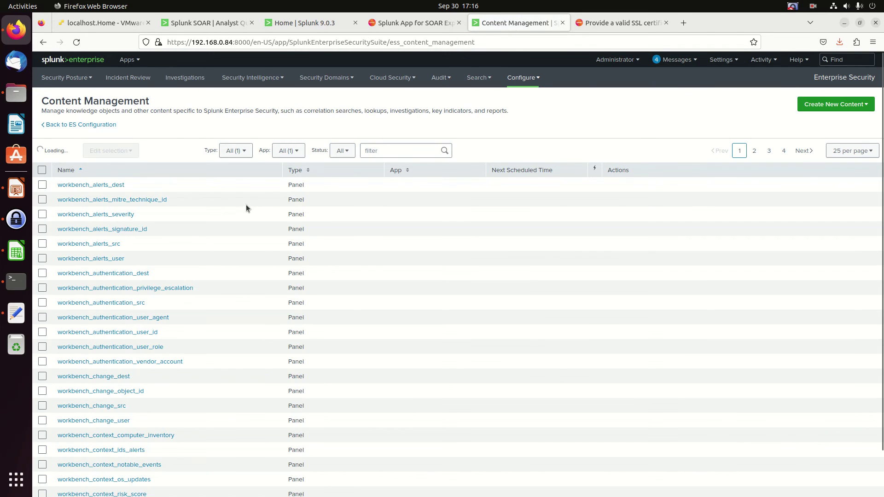
Filter to enabled correlation searches and open the Youtube Correlation Search For Lame Creations rule.
click(239, 152)
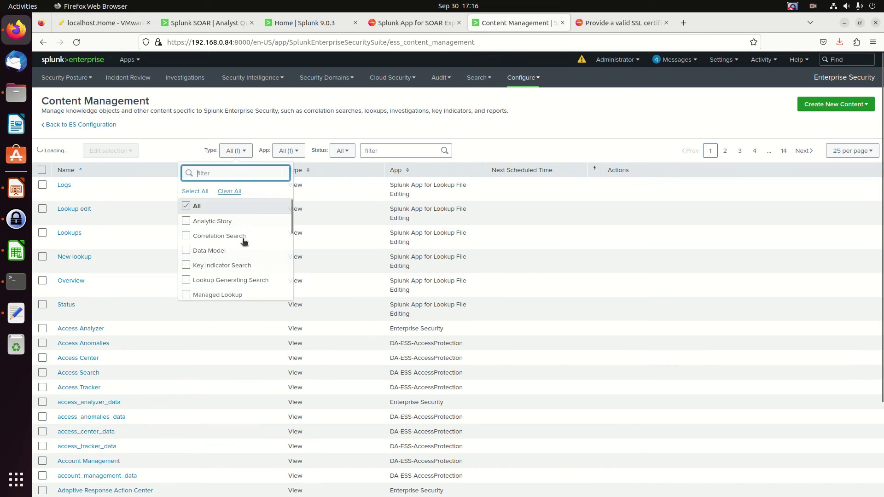
click(189, 236)
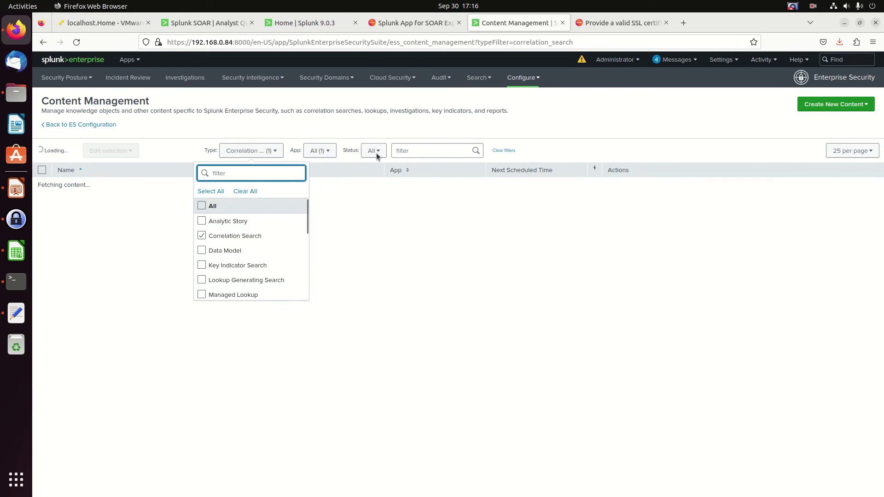
click(375, 152)
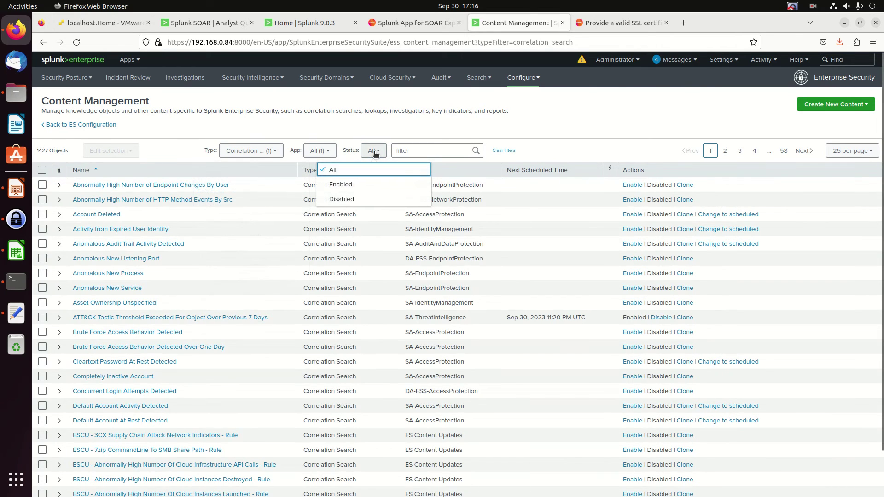
click(374, 151)
click(374, 151)
click(340, 190)
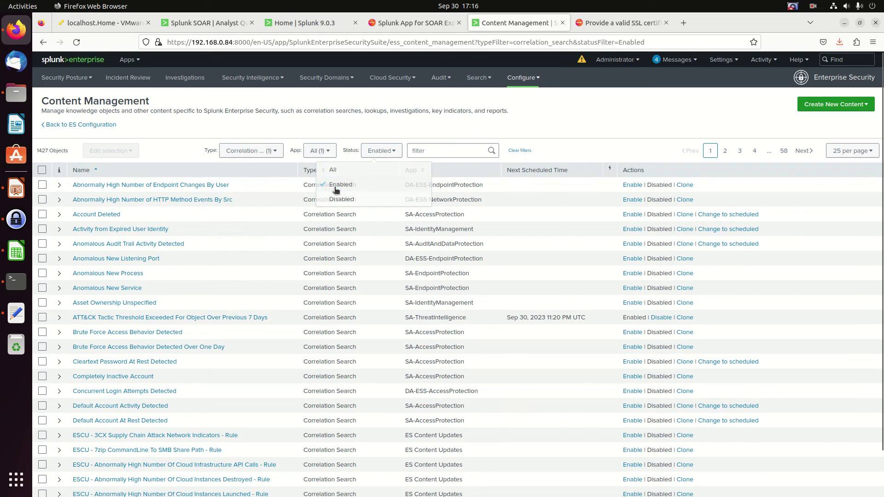
click(148, 215)
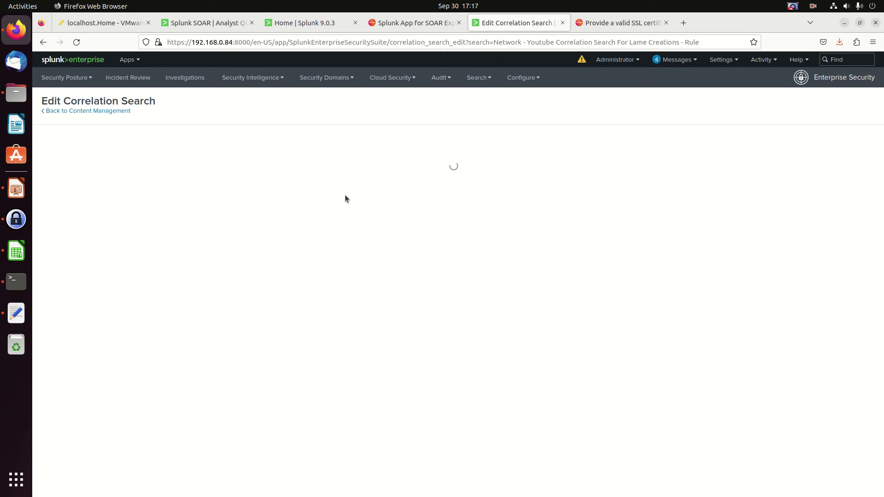
scroll(594, 363, down, 15)
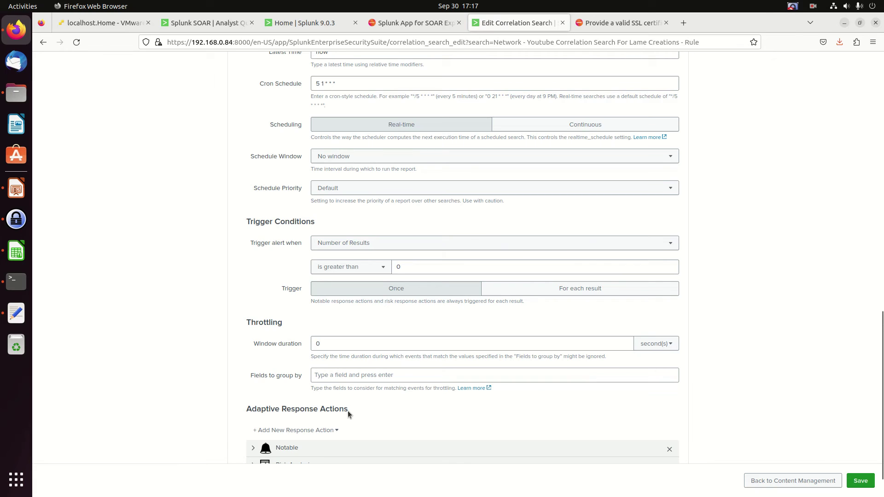
scroll(357, 415, down, 2)
click(322, 389)
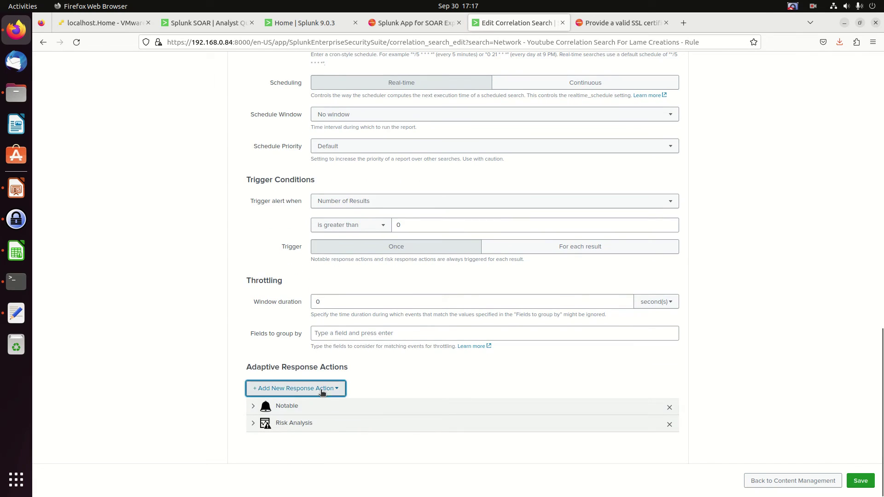
scroll(257, 314, up, 1)
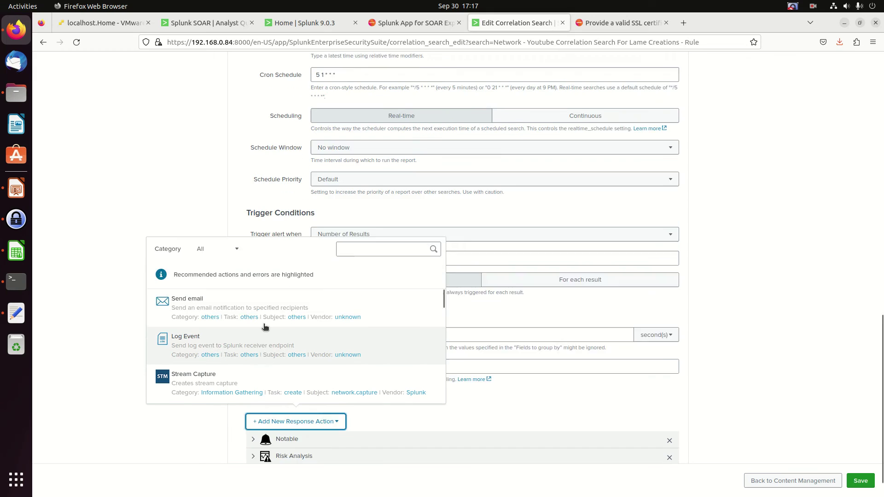
scroll(258, 317, down, 4)
scroll(260, 325, down, 4)
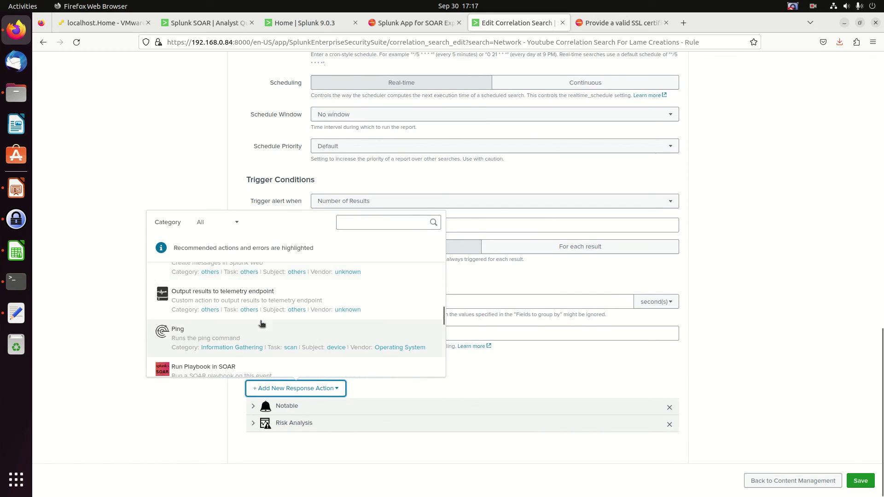
scroll(258, 329, down, 3)
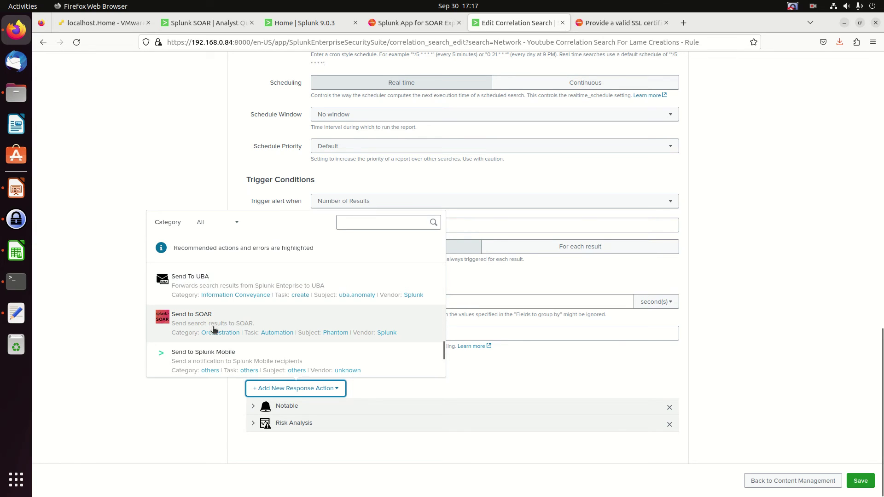
click(750, 326)
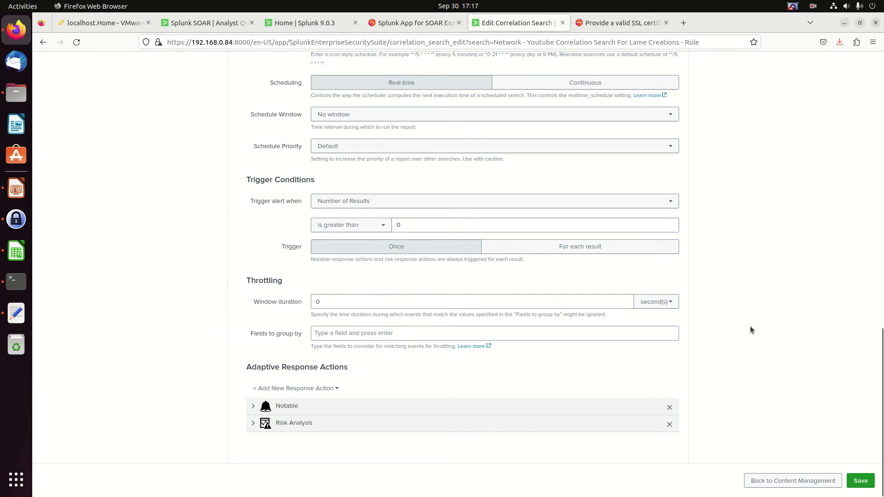